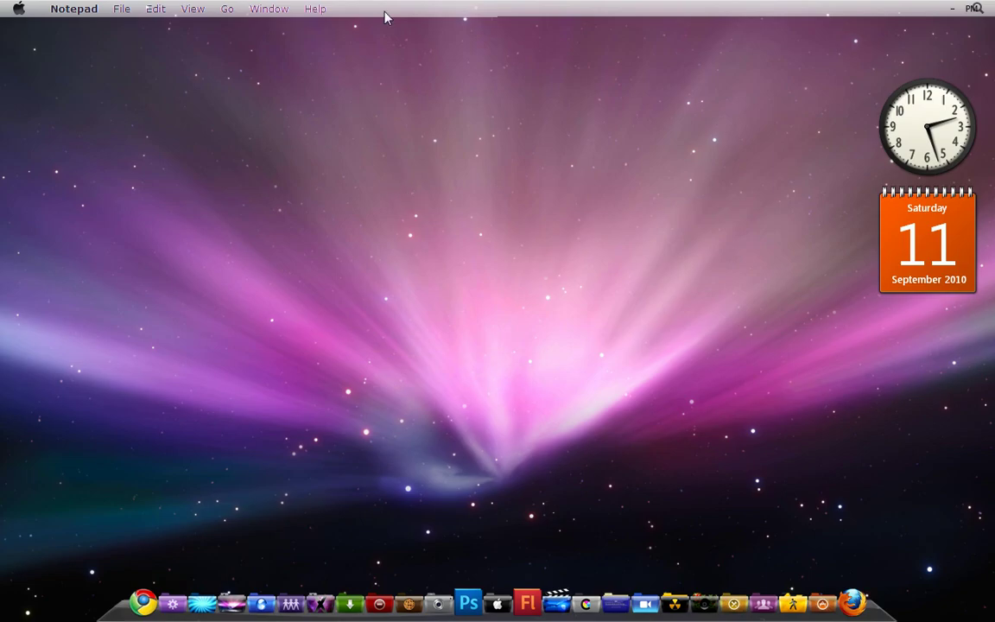
- Switch to Firefox and view the RocketDock download page
click(268, 10)
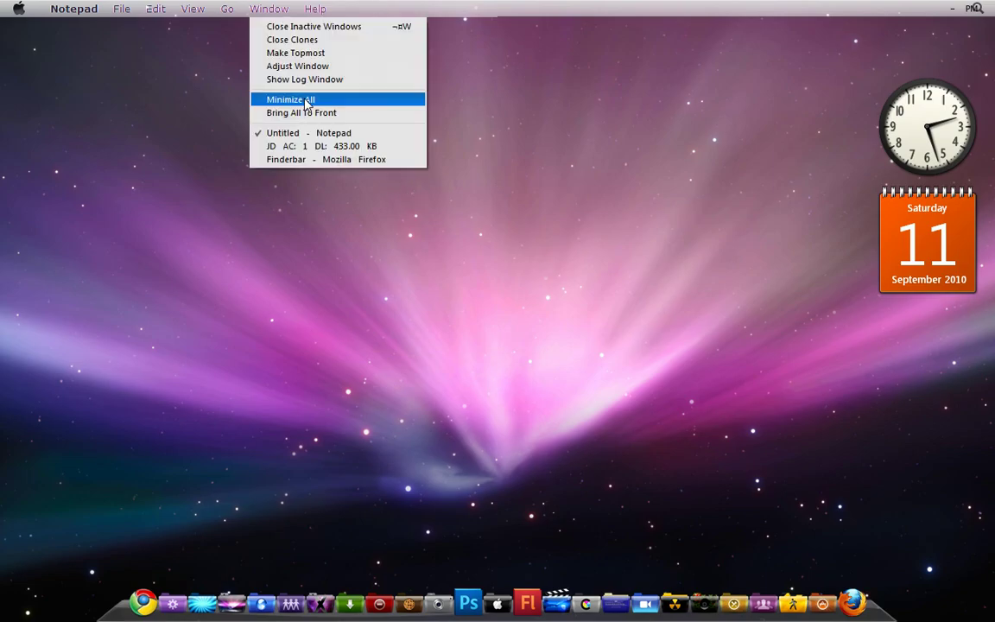
click(298, 159)
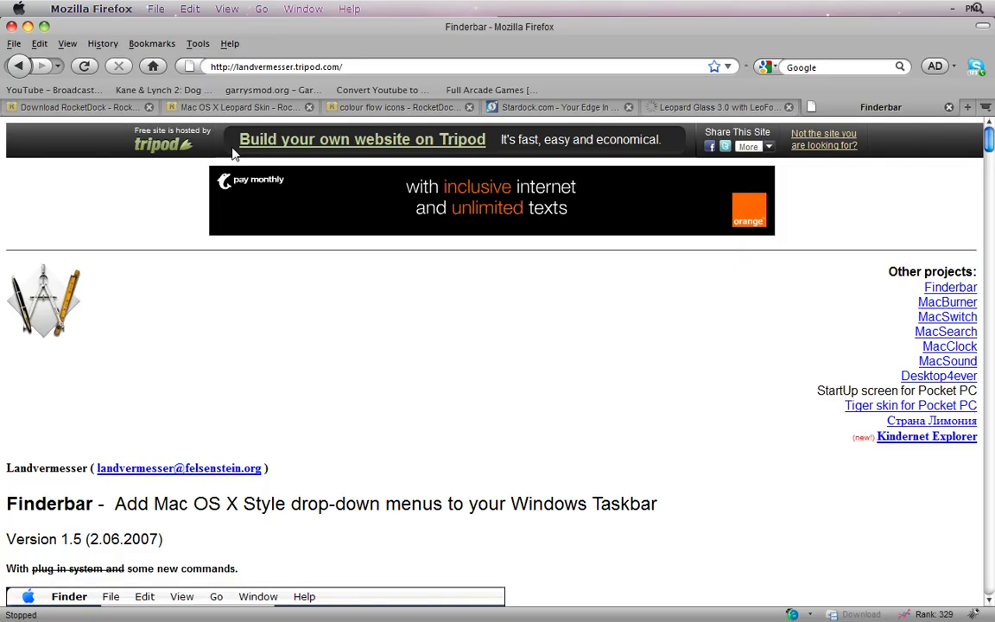
click(130, 107)
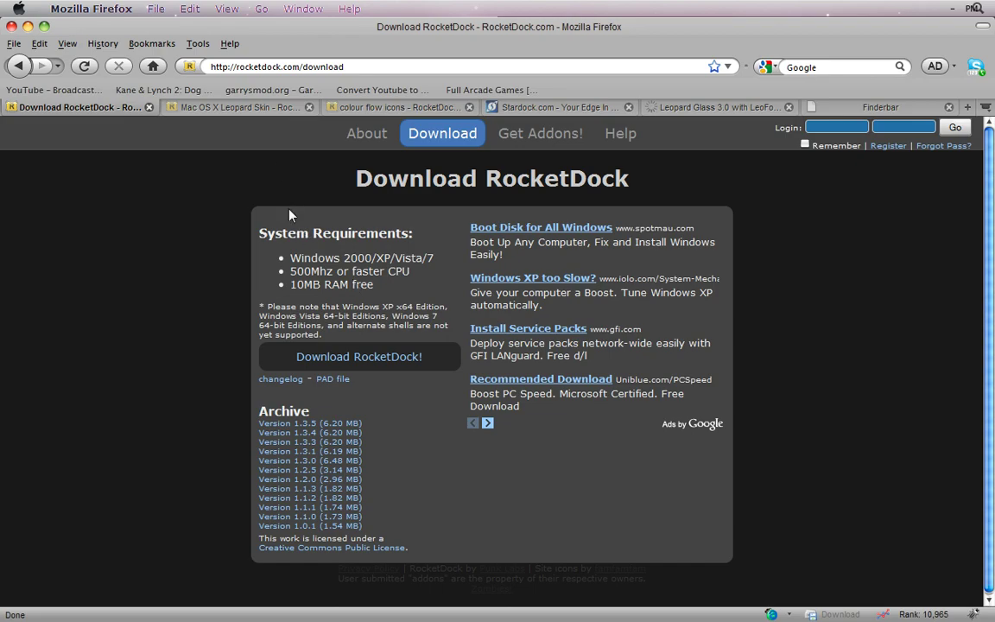
- View the Mac OS X Leopard Skin add-on page in Firefox, minimizing and restoring the window to compare with the desktop
click(244, 109)
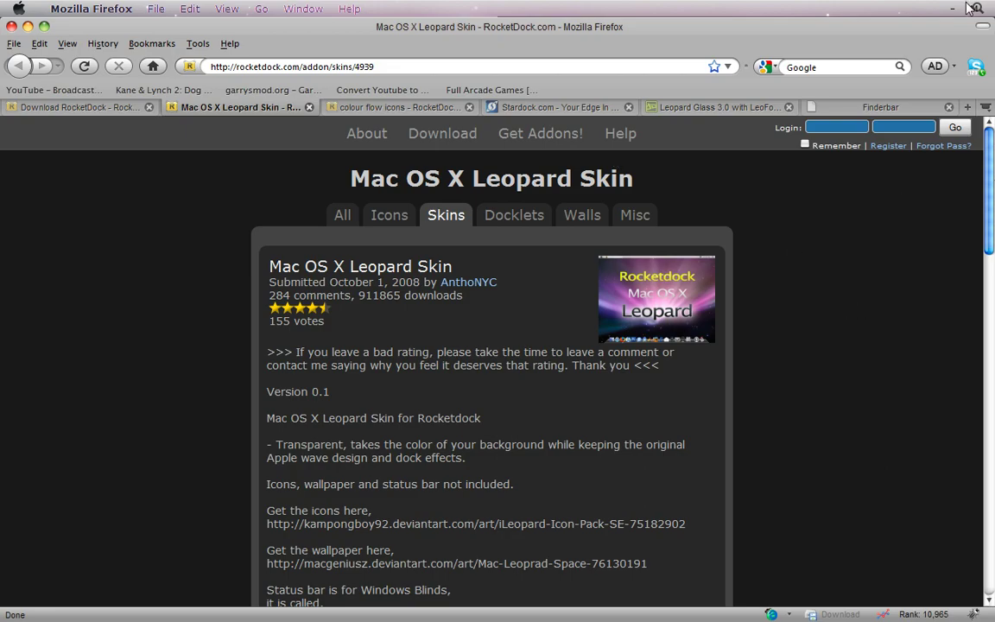
click(11, 26)
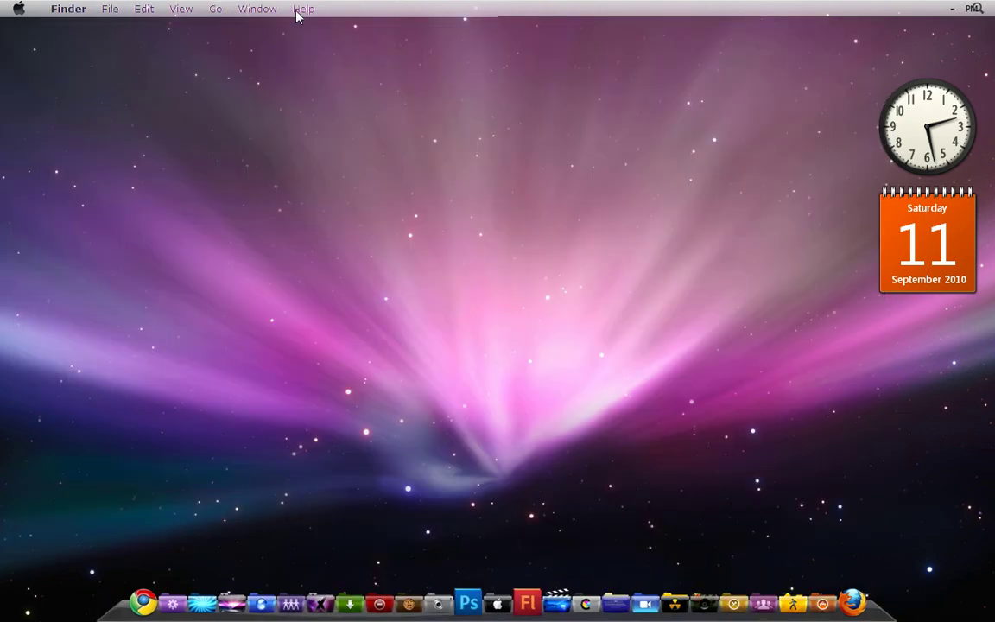
click(259, 9)
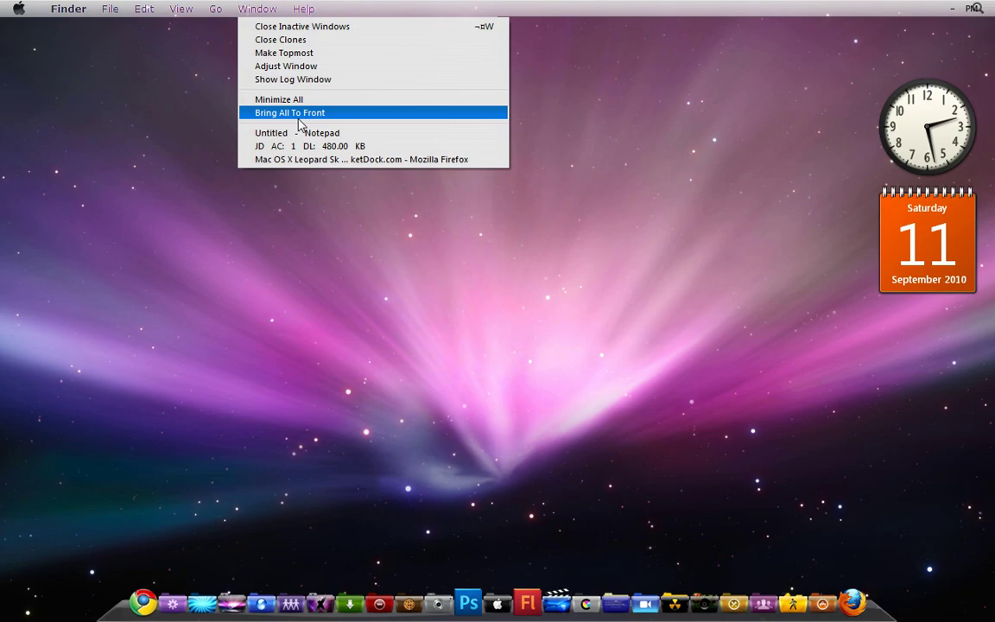
click(302, 159)
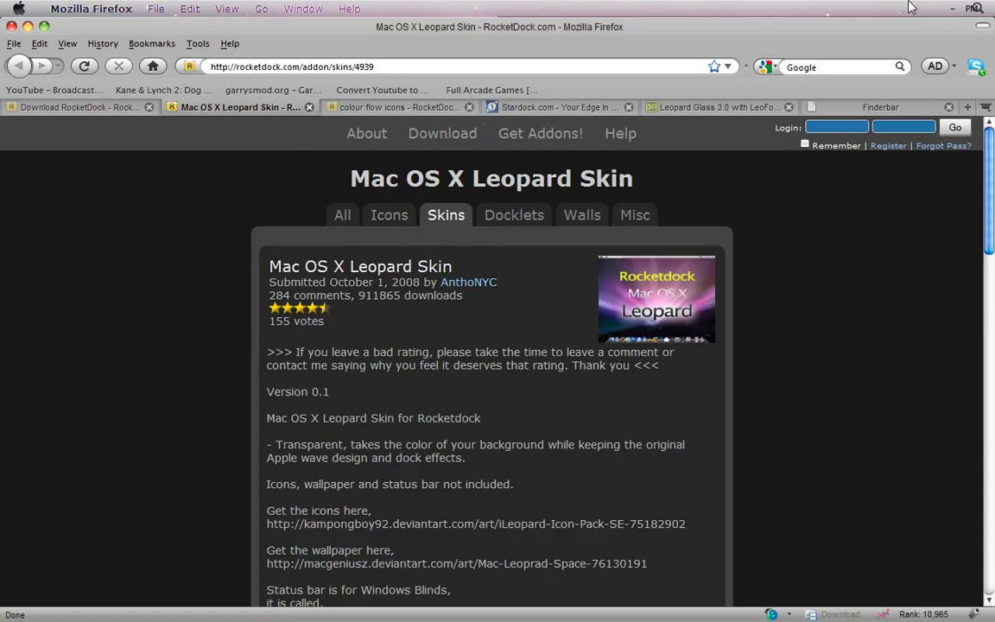
click(27, 26)
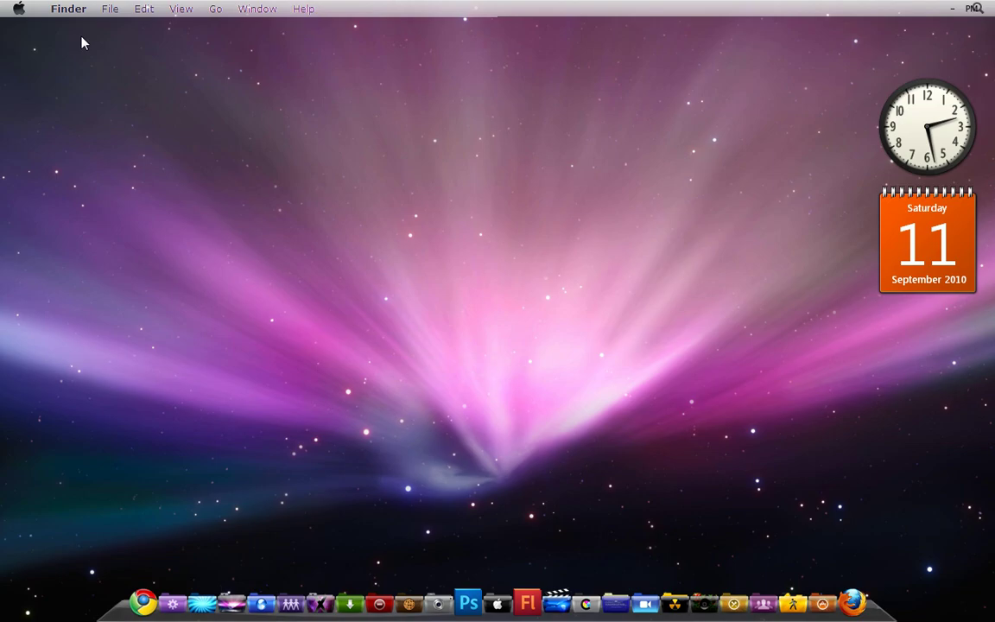
- Bring Firefox back to view the colour flow icons page on RocketDock.com, and minimize the window
click(257, 10)
click(284, 159)
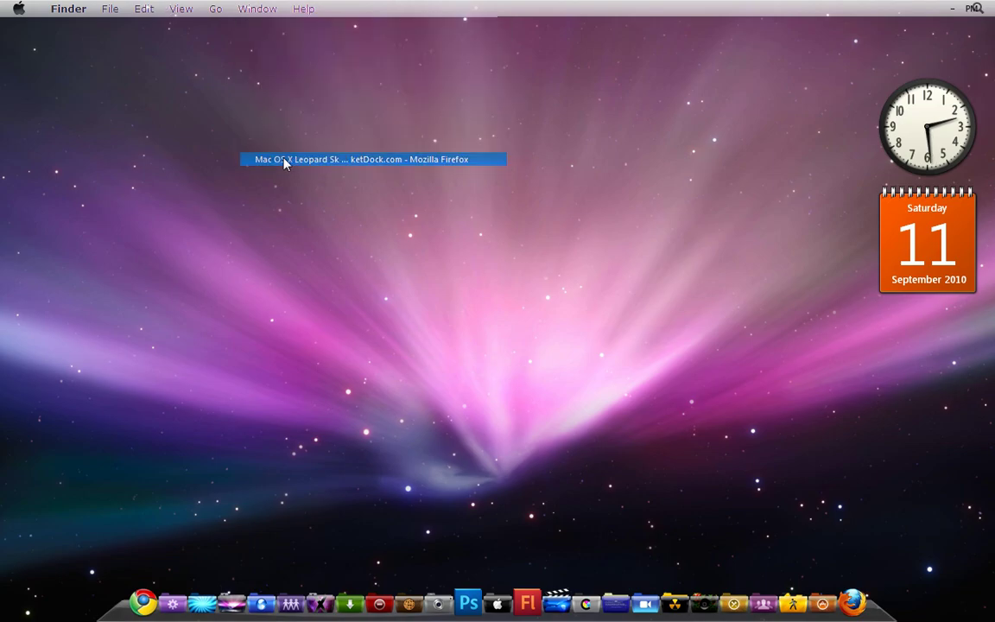
click(402, 109)
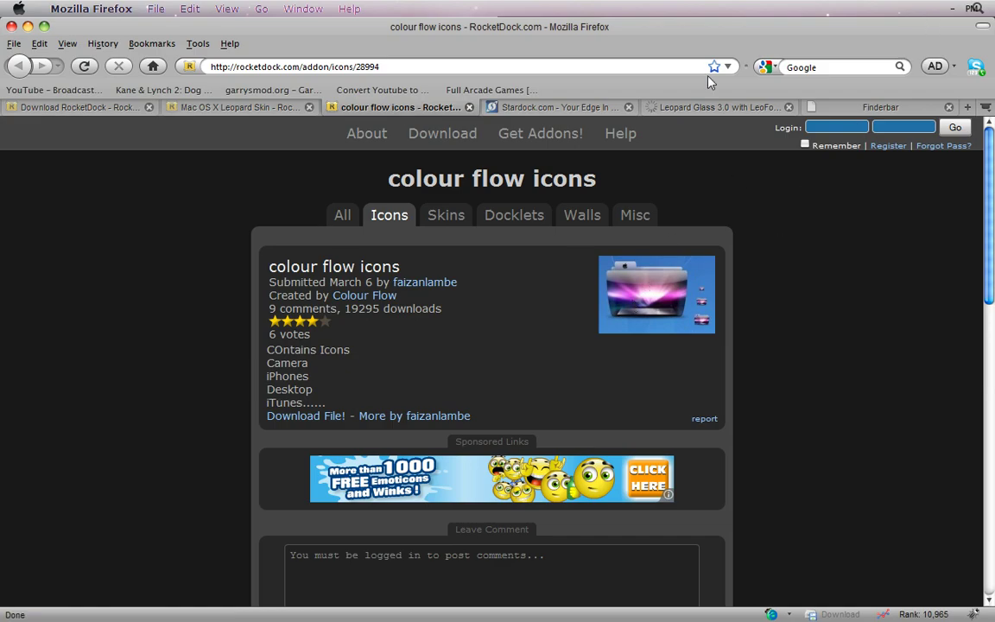
click(27, 27)
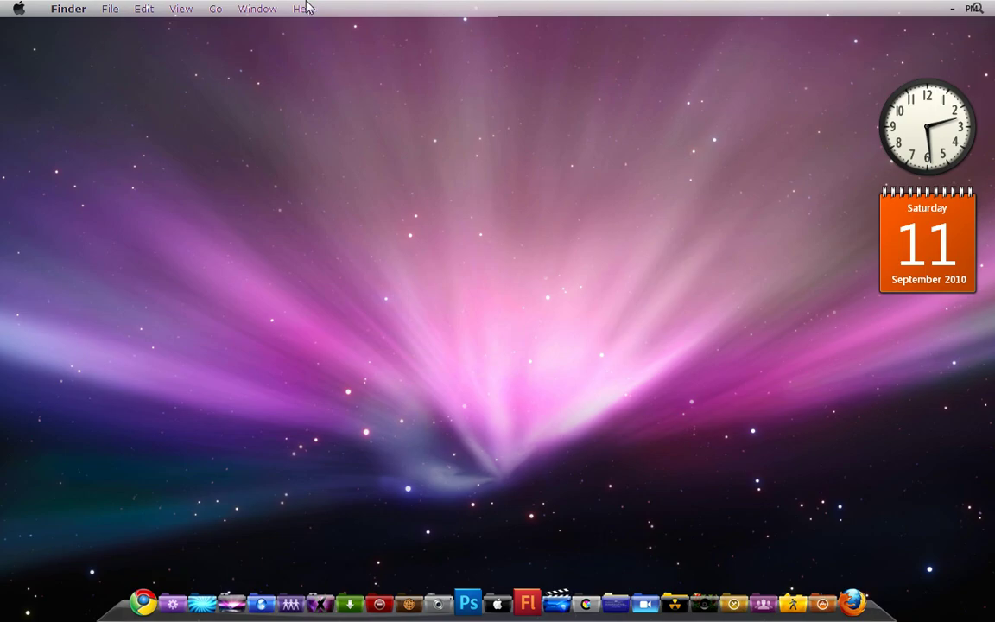
click(257, 9)
click(234, 192)
click(66, 11)
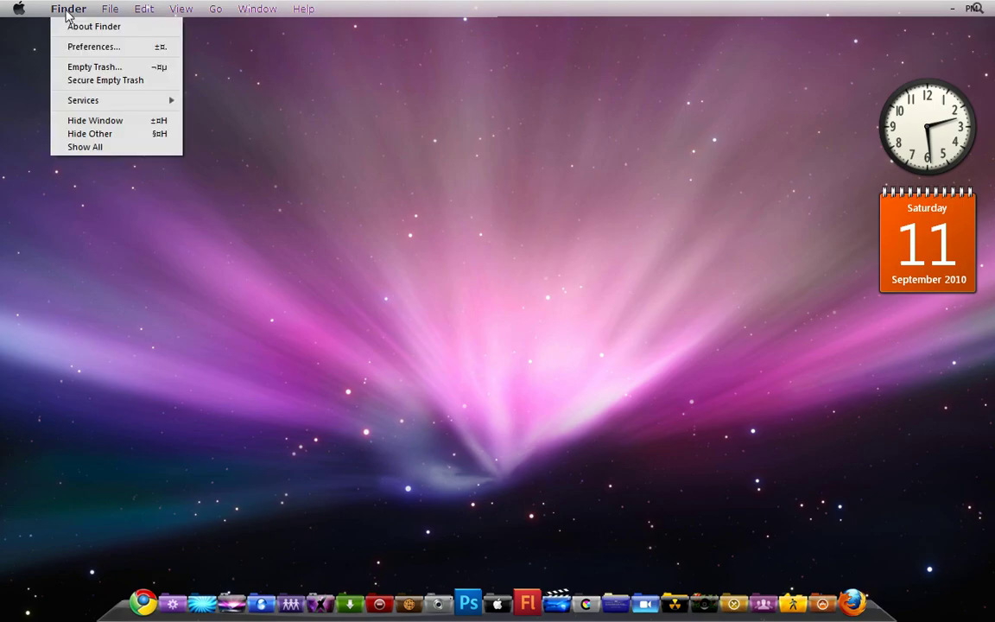
click(112, 11)
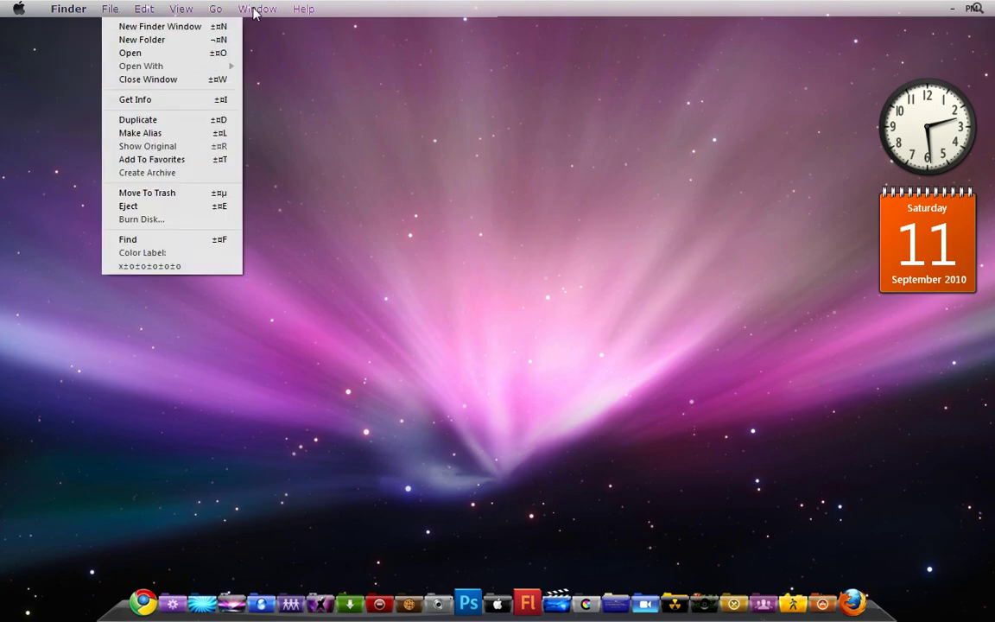
- Browse to the RocketDock folder in Program Files on Local Disk (C:) to examine its contents, and close the window
click(217, 11)
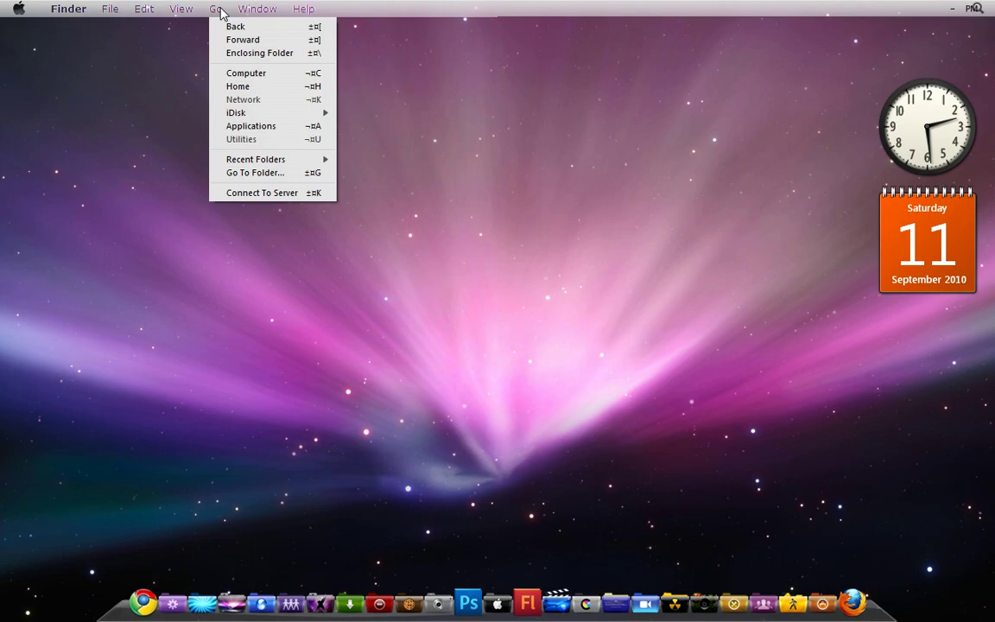
click(256, 89)
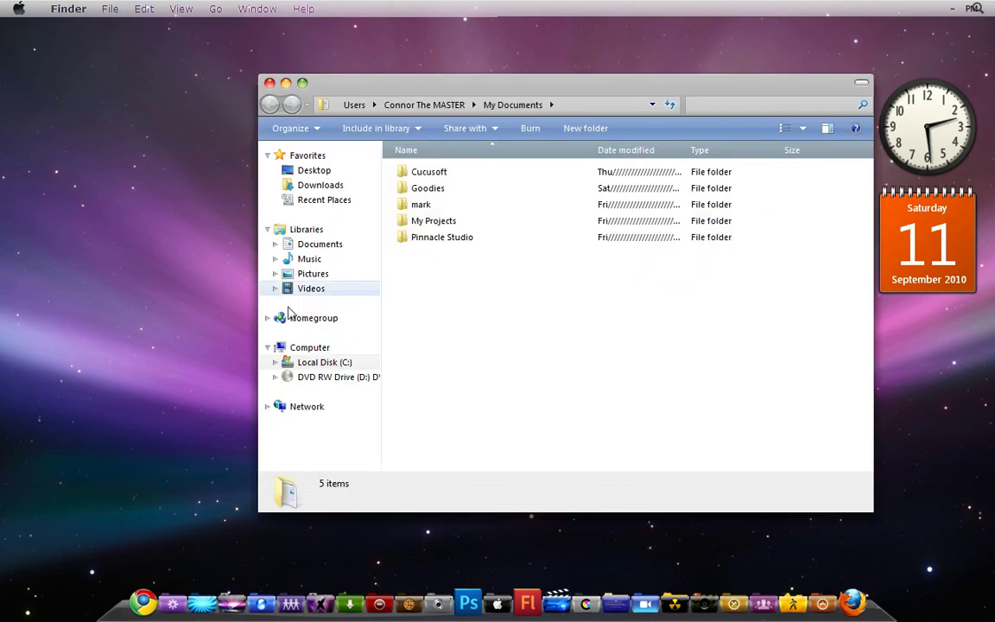
click(275, 363)
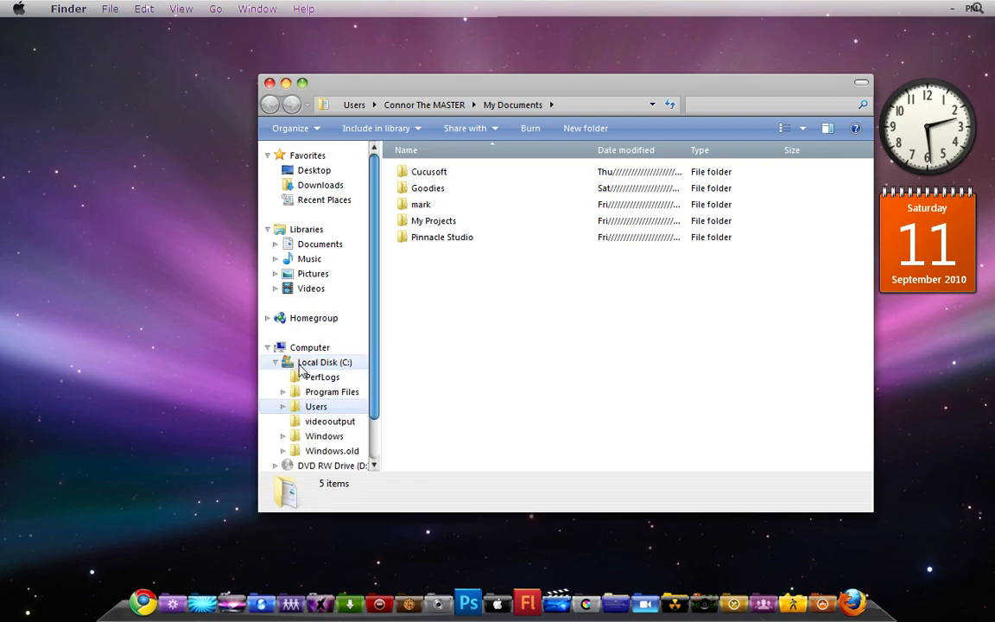
click(323, 362)
double_click(446, 193)
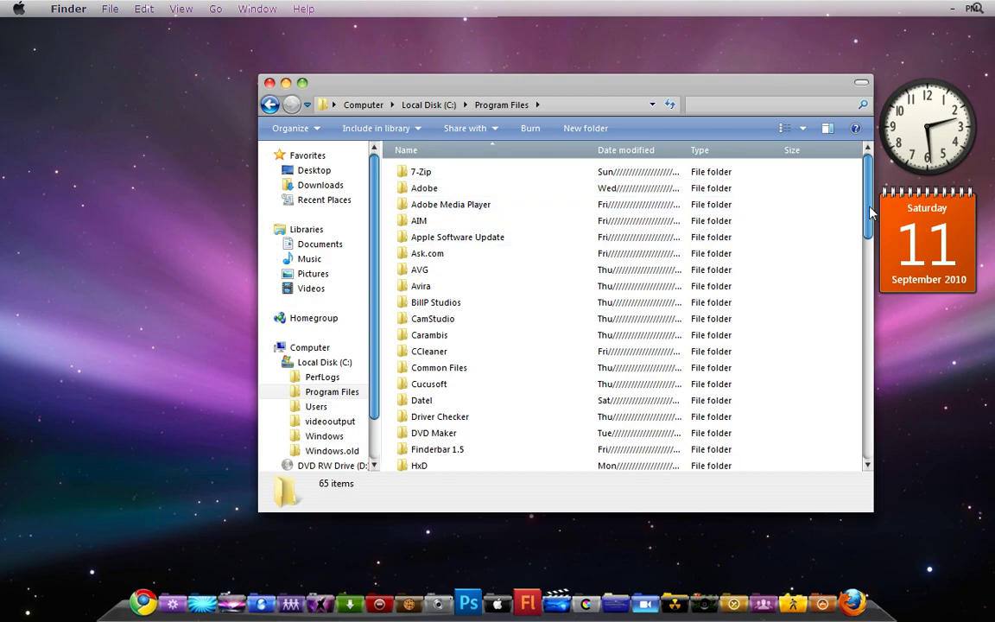
scroll(851, 259, down, 7)
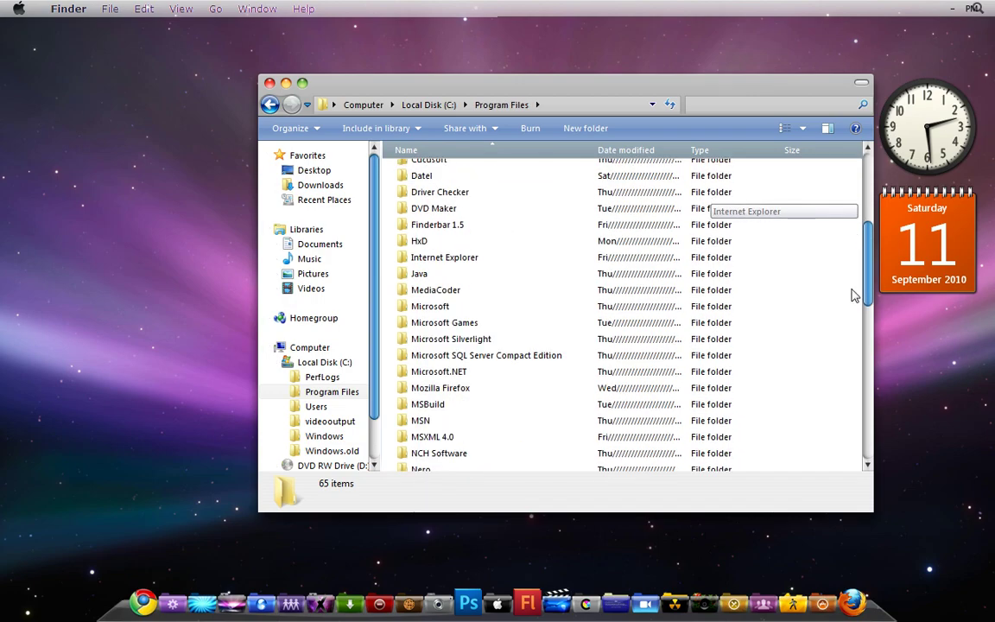
scroll(848, 315, down, 1)
double_click(467, 421)
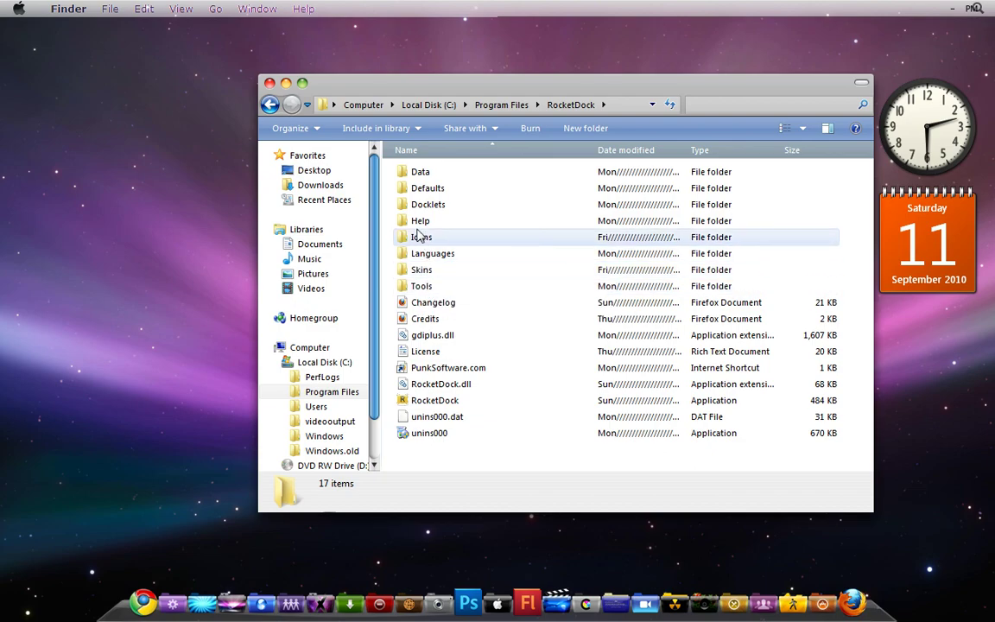
click(269, 82)
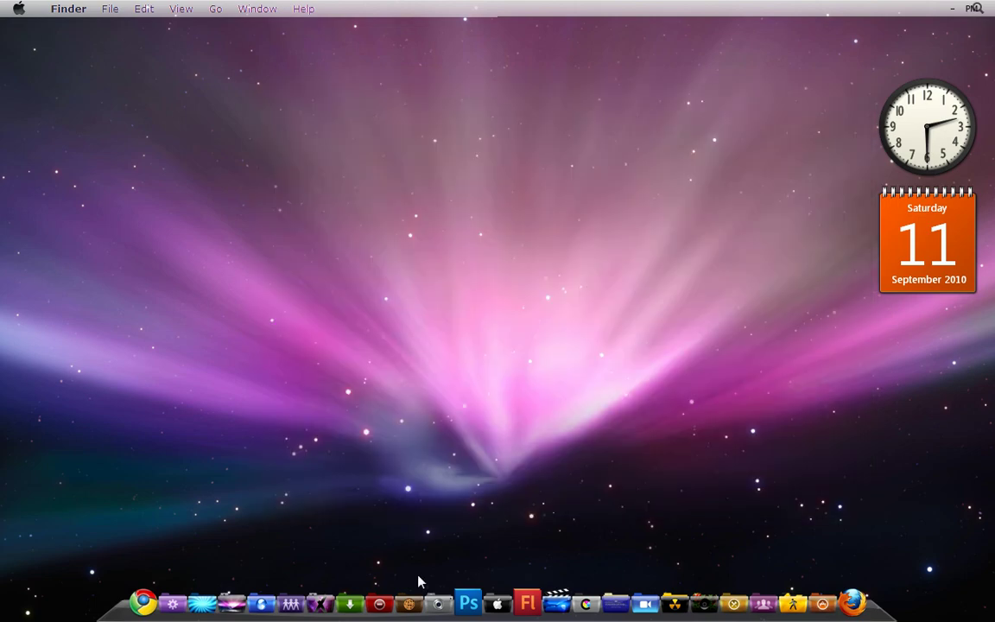
- Open RocketDock's dock settings and choose the Mac OS X Leopard theme as the dock style
right_click(233, 614)
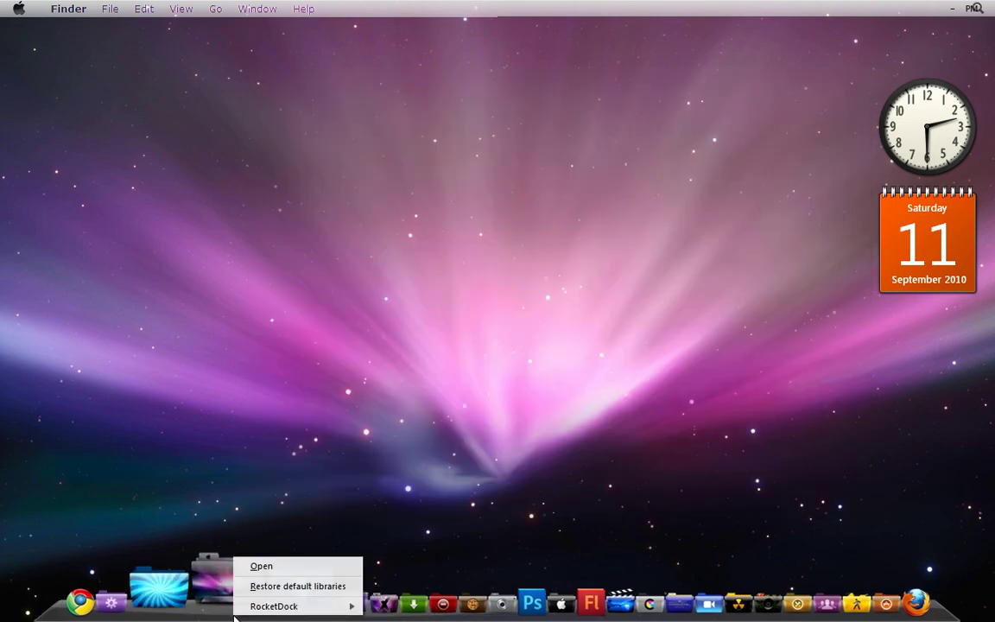
mouse_move(266, 609)
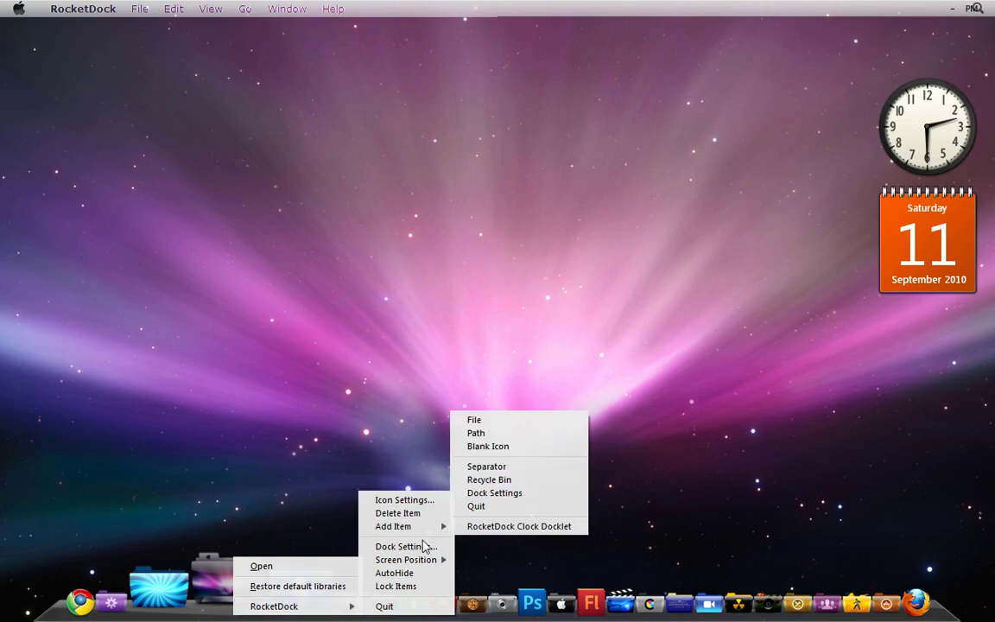
click(540, 335)
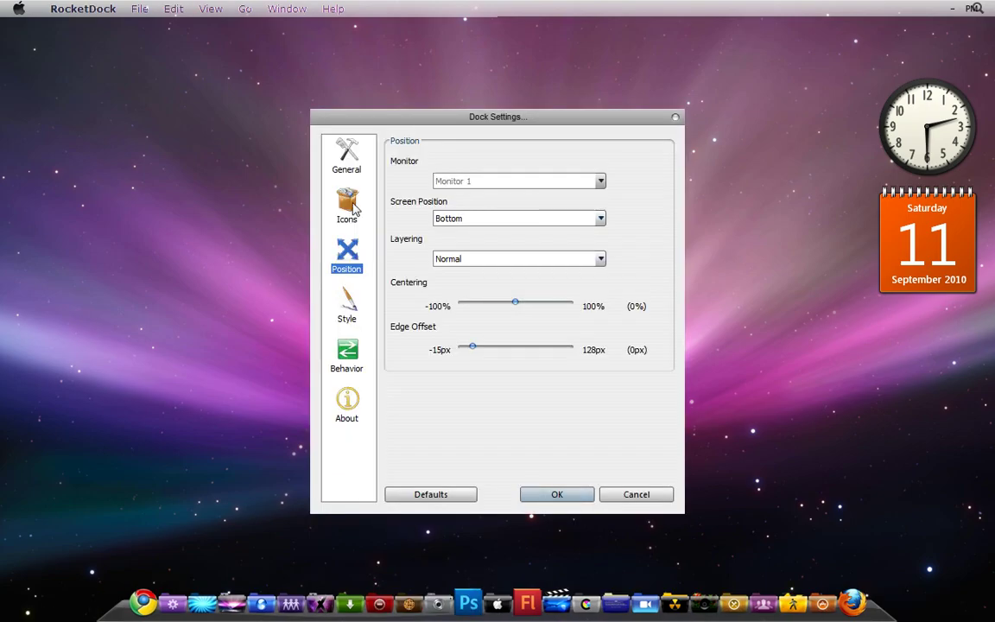
click(347, 306)
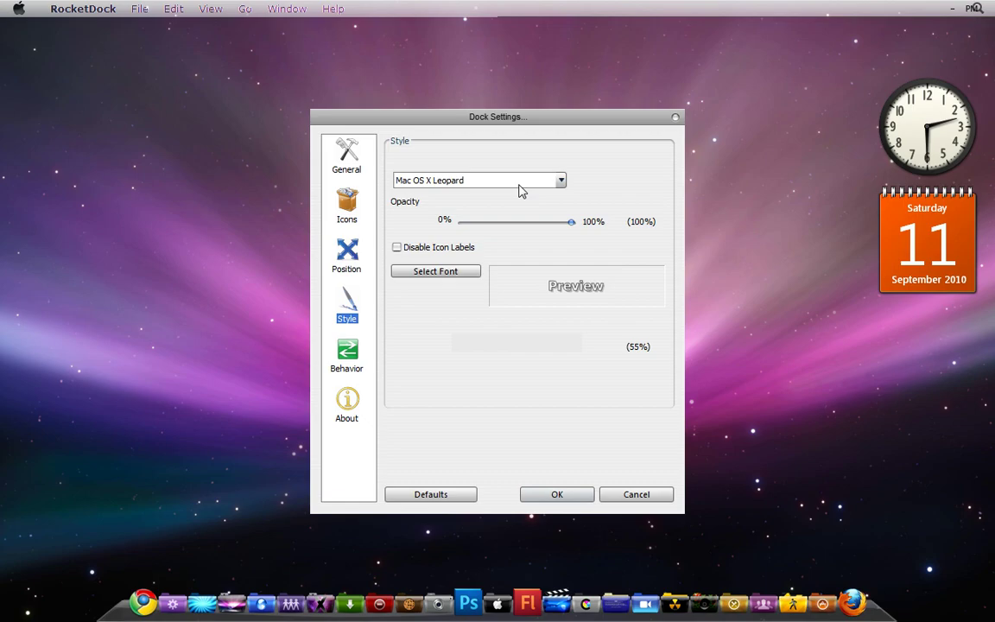
click(561, 180)
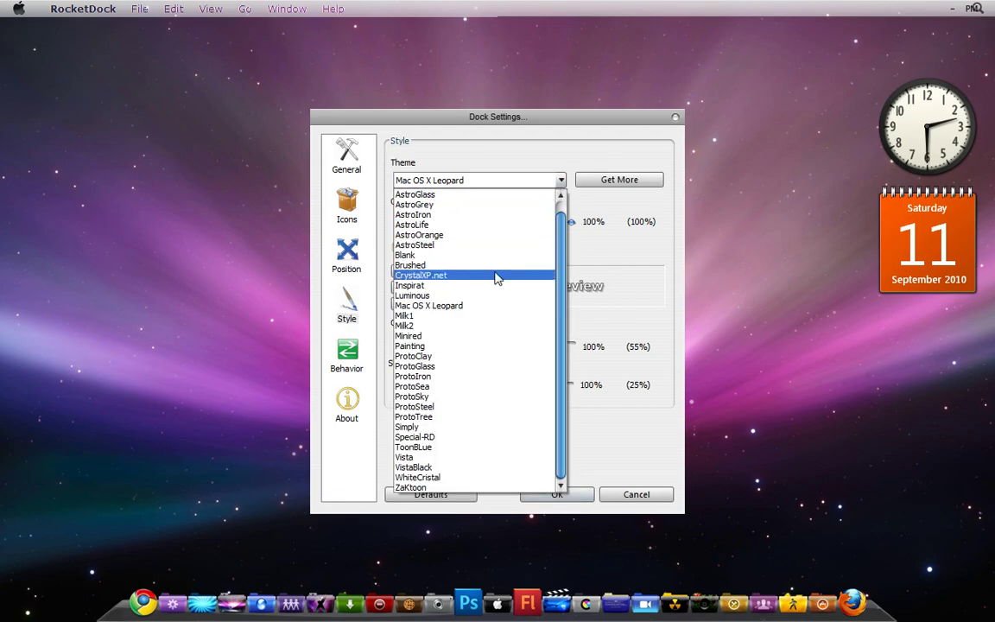
click(479, 305)
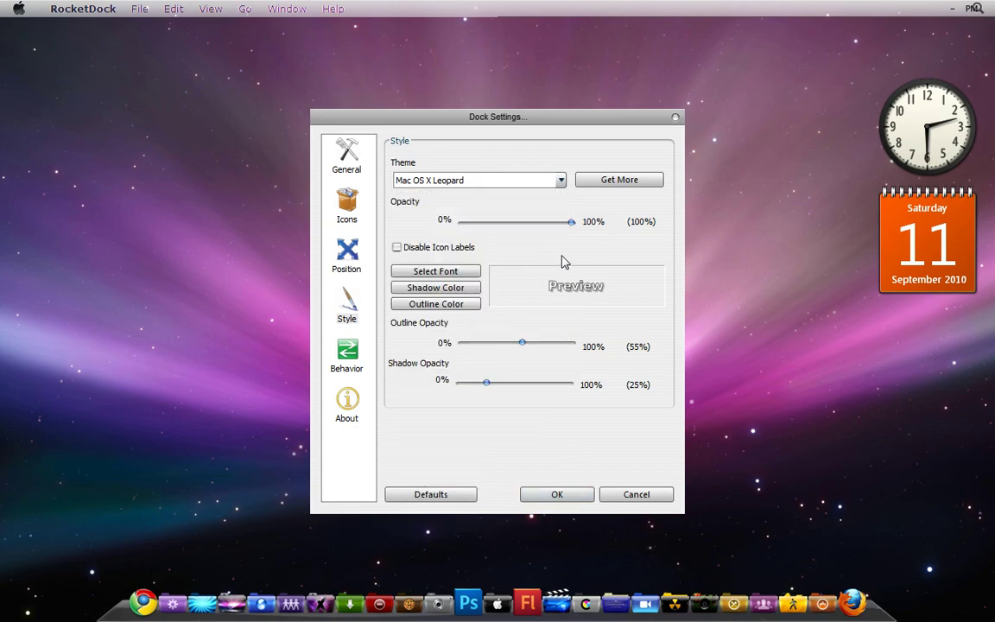
- Examine the dock's centering option in the position settings and the general settings
click(352, 256)
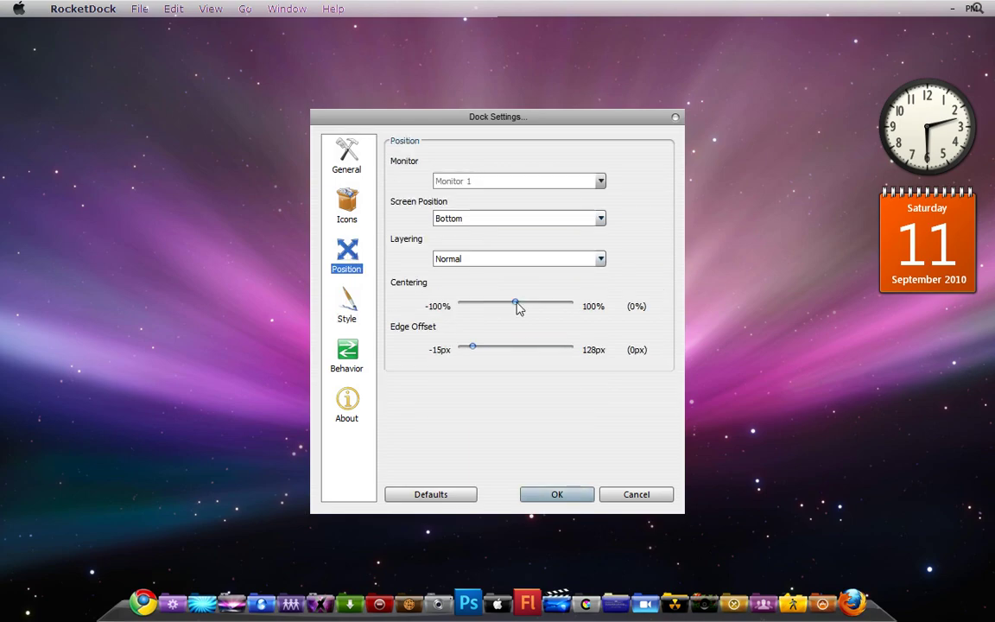
mouse_move(518, 309)
mouse_down()
mouse_move(529, 309)
mouse_move(506, 308)
mouse_move(517, 308)
mouse_up()
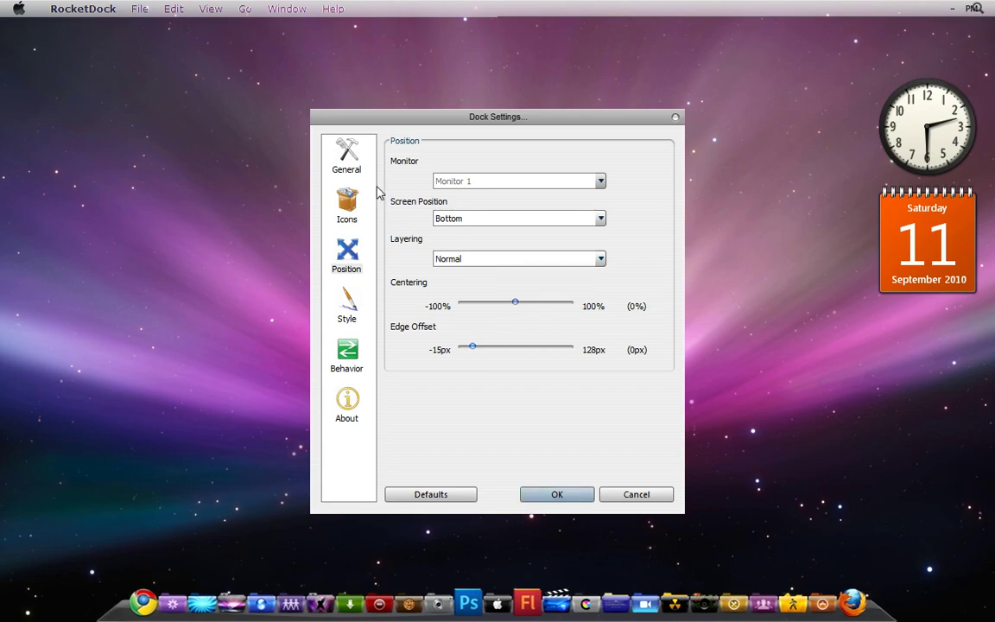
click(356, 169)
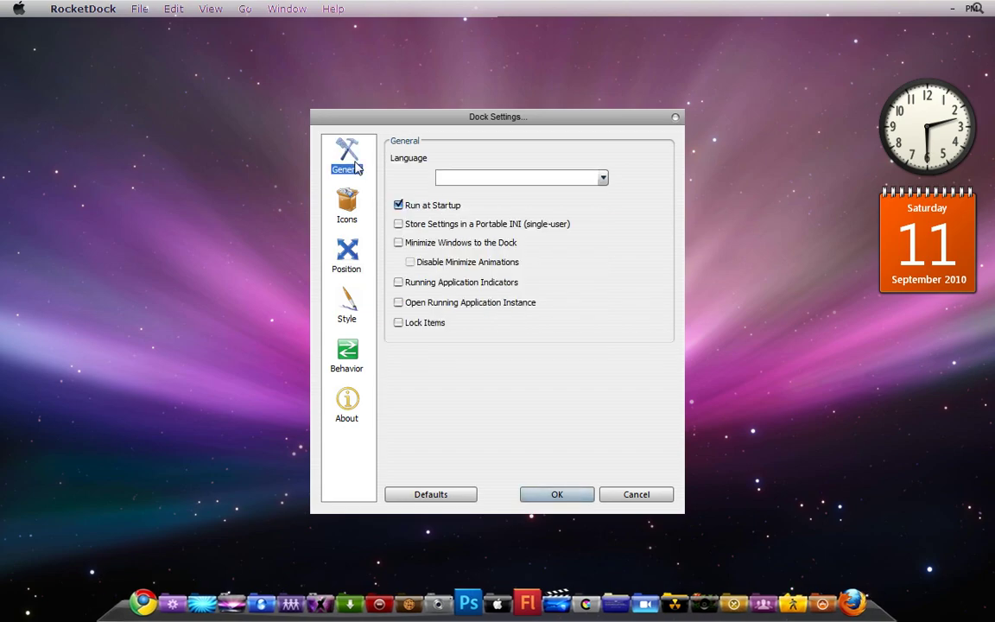
- Set the dock's icon size to 40 px, check the edge offset and style settings, and apply the dock settings
click(353, 204)
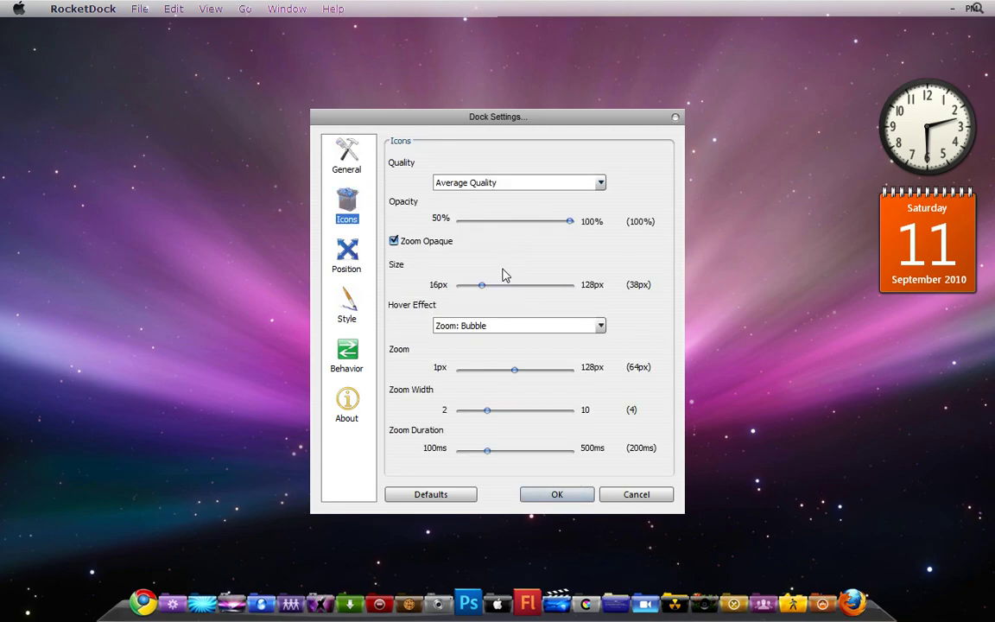
mouse_move(481, 286)
mouse_down()
mouse_move(491, 291)
mouse_move(484, 288)
mouse_up()
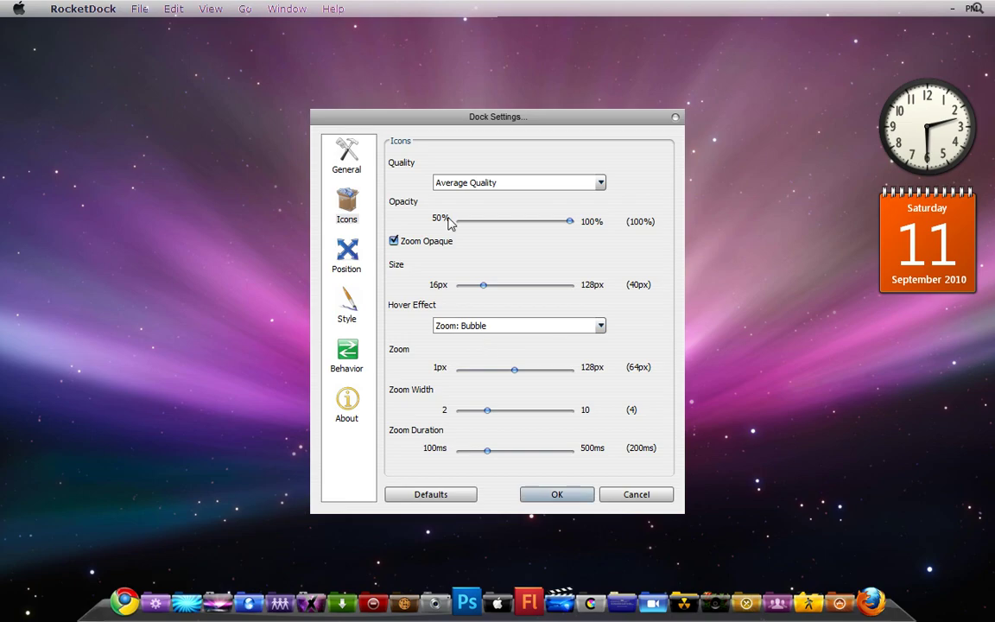
click(346, 250)
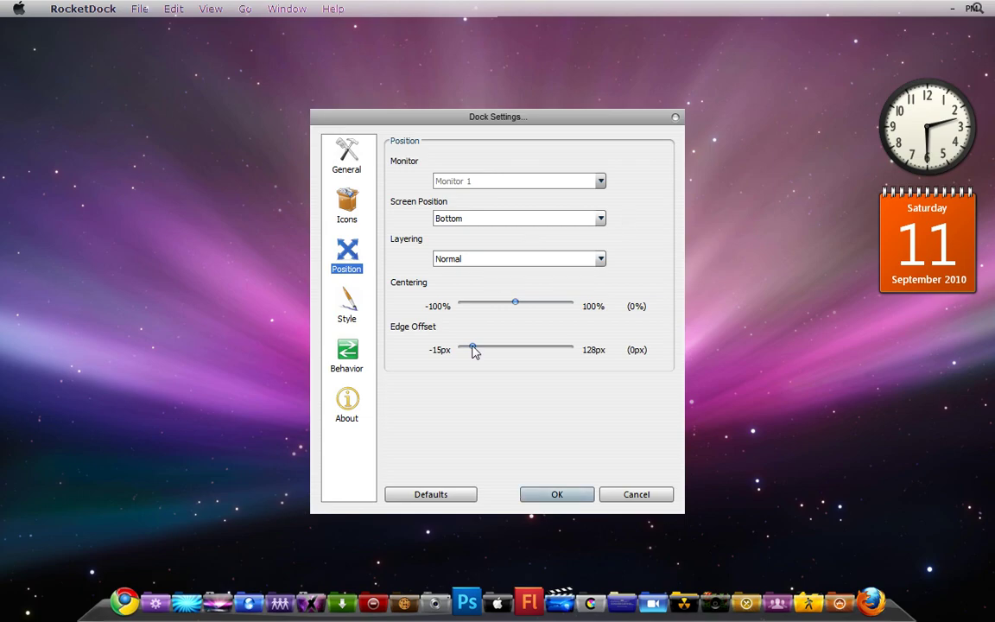
mouse_move(473, 350)
mouse_down()
mouse_move(541, 349)
mouse_move(473, 359)
mouse_up()
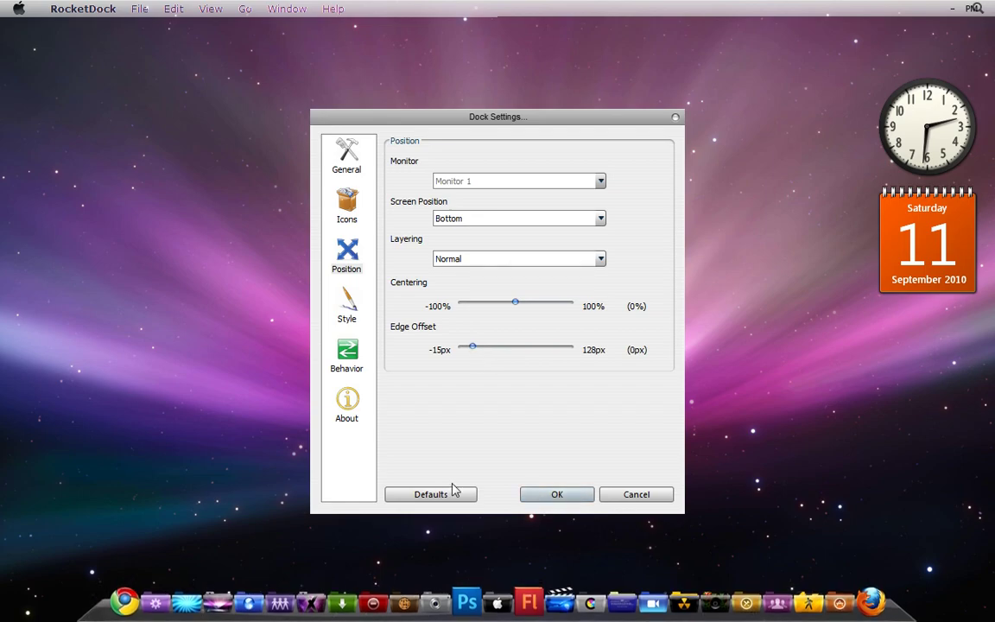
click(350, 306)
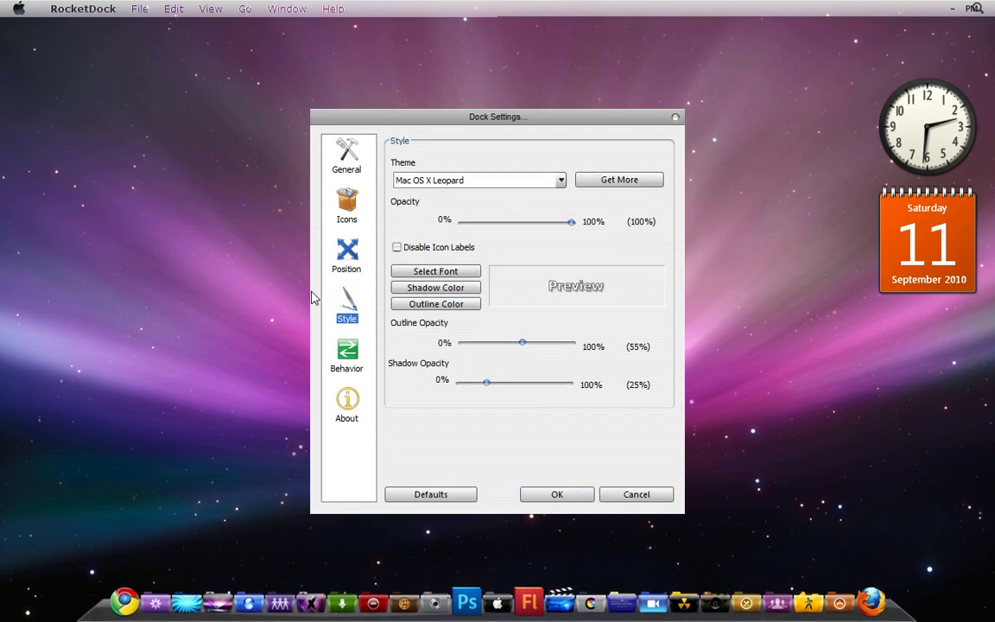
click(575, 494)
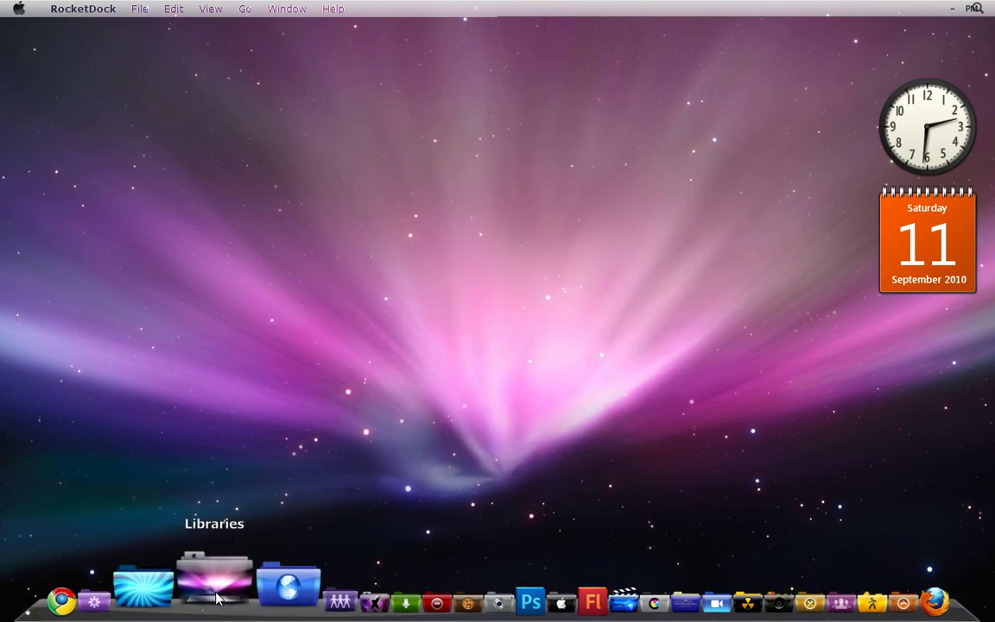
- Open the icon settings of the Libraries dock item, look through the Colorflow icon folder and close the settings
right_click(217, 597)
mouse_move(306, 587)
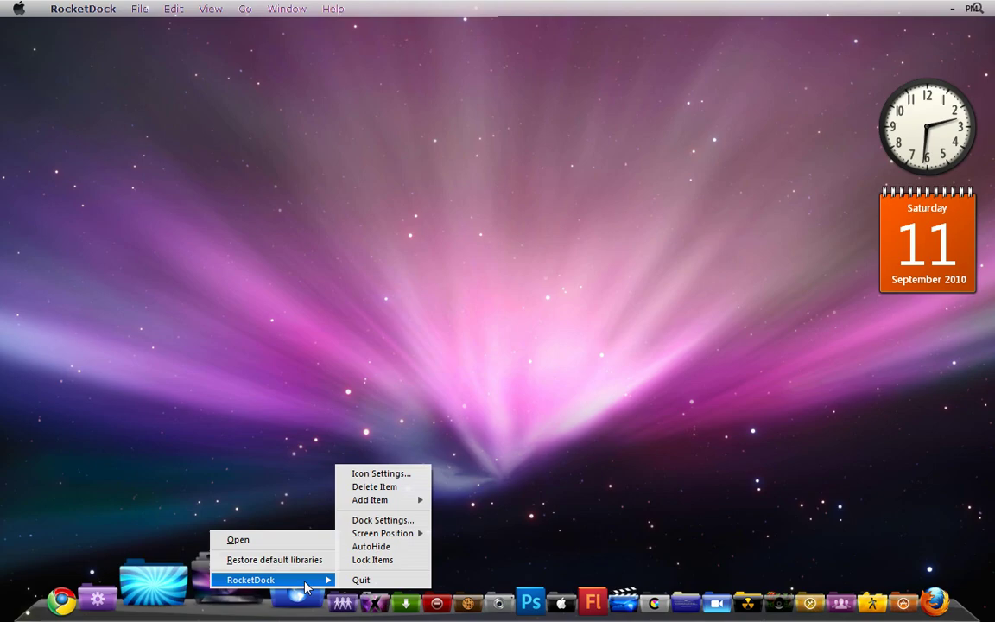
click(297, 528)
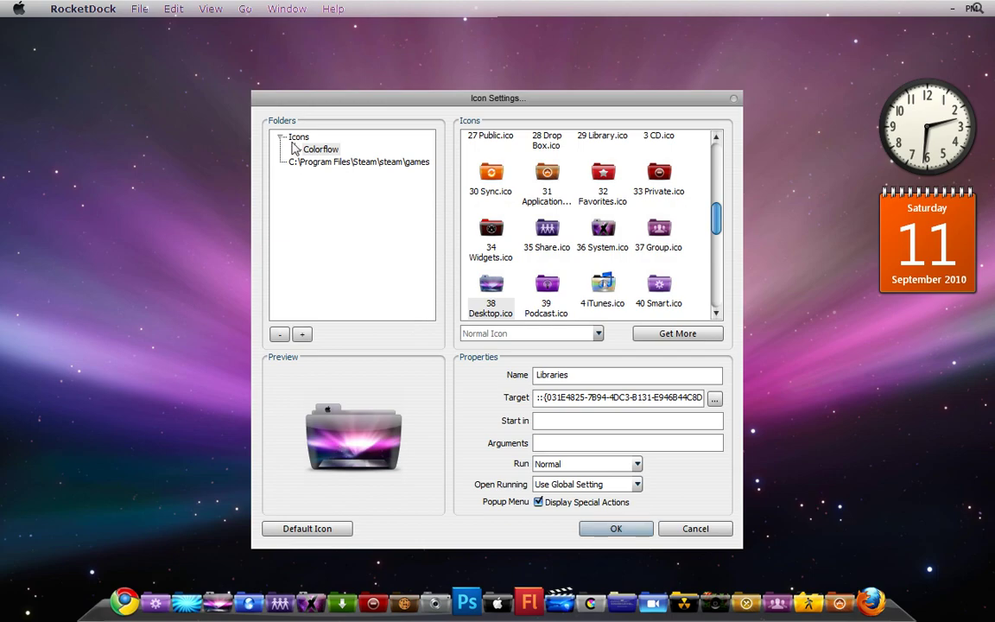
click(296, 150)
mouse_move(715, 217)
mouse_down()
mouse_move(715, 171)
mouse_move(714, 284)
mouse_up()
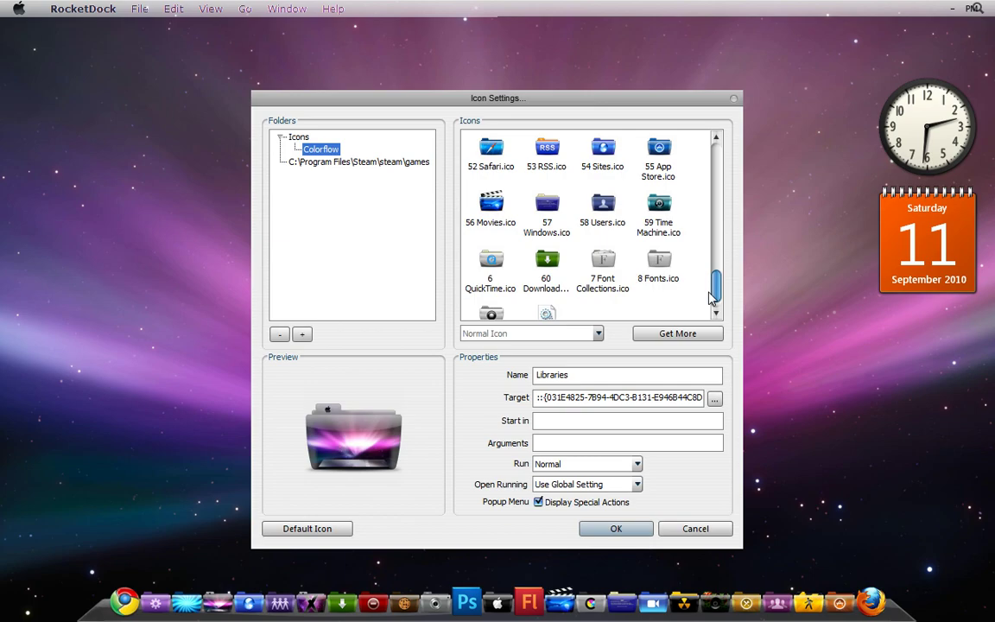
click(615, 528)
- Switch to Firefox, go to the Stardock WindowBlinds page and start the download of the free demo version
click(278, 9)
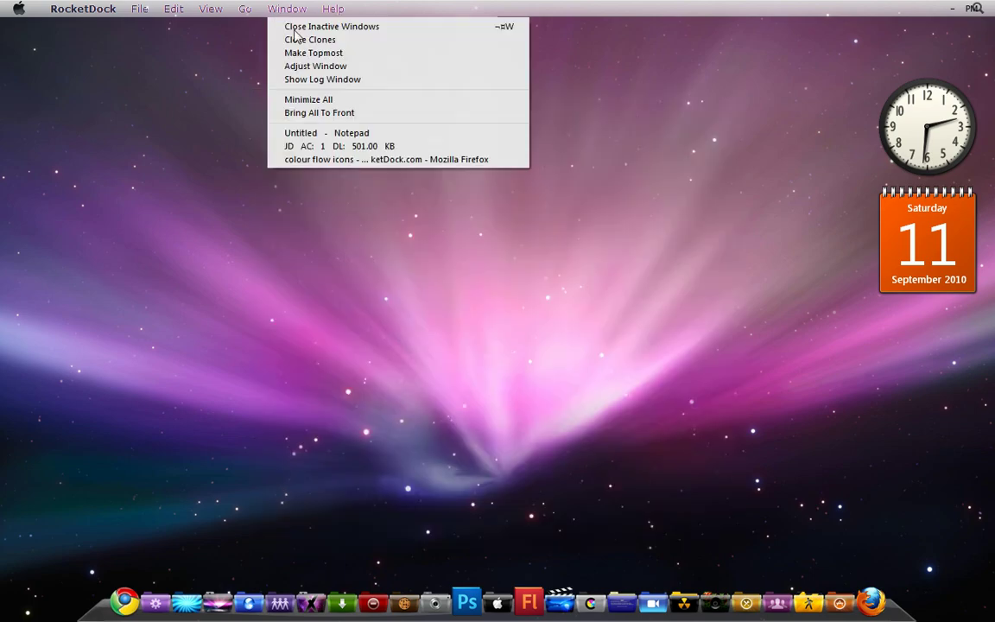
click(375, 159)
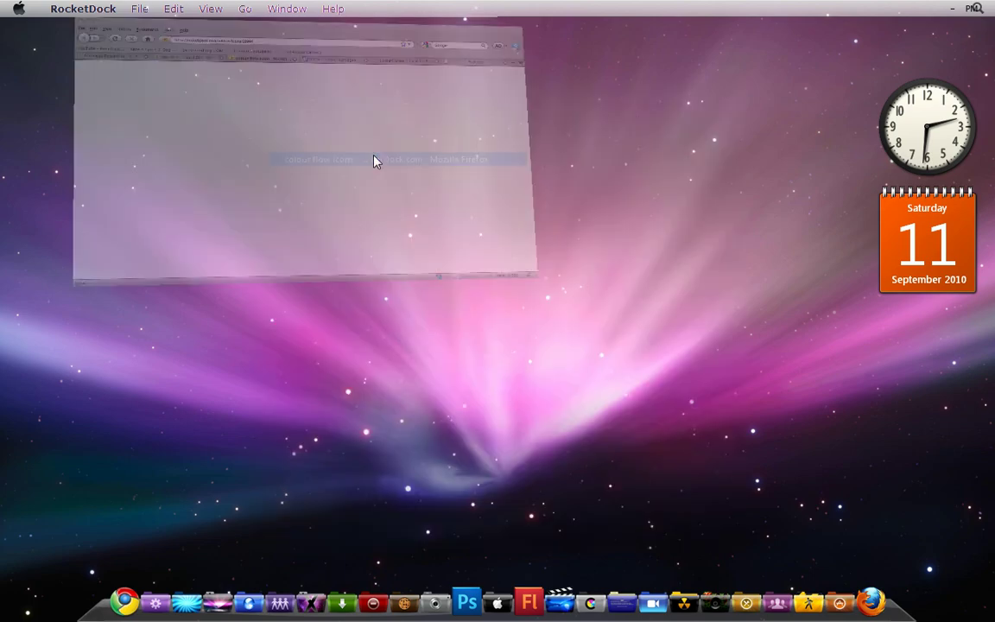
click(533, 107)
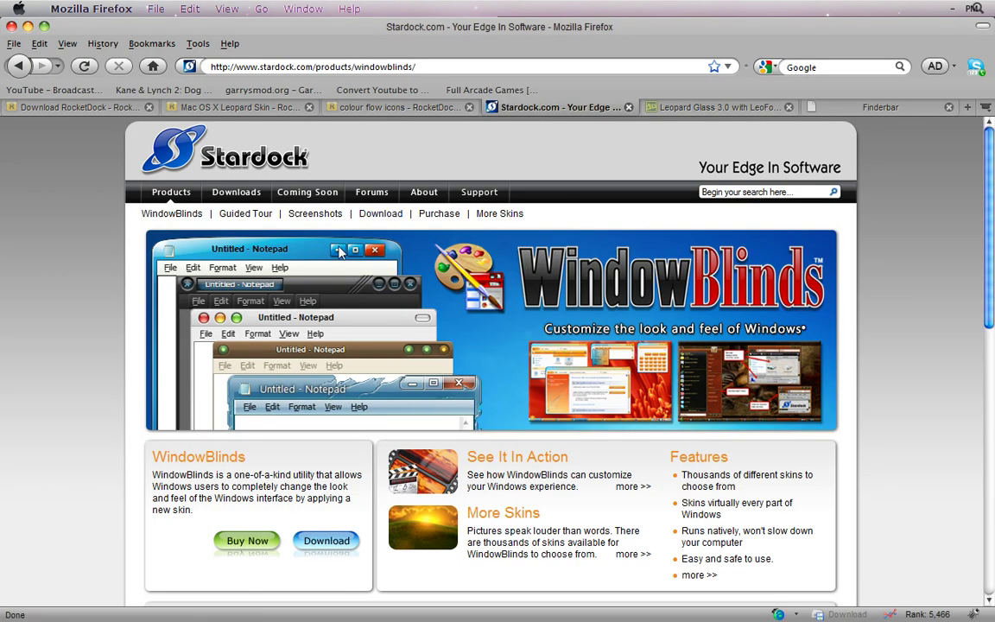
click(330, 541)
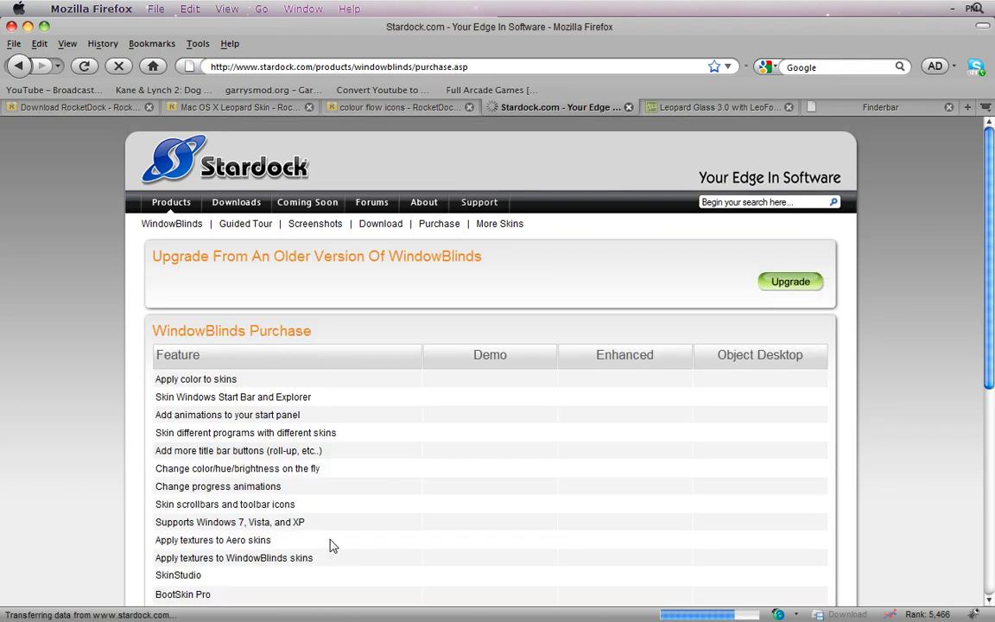
scroll(940, 350, down, 5)
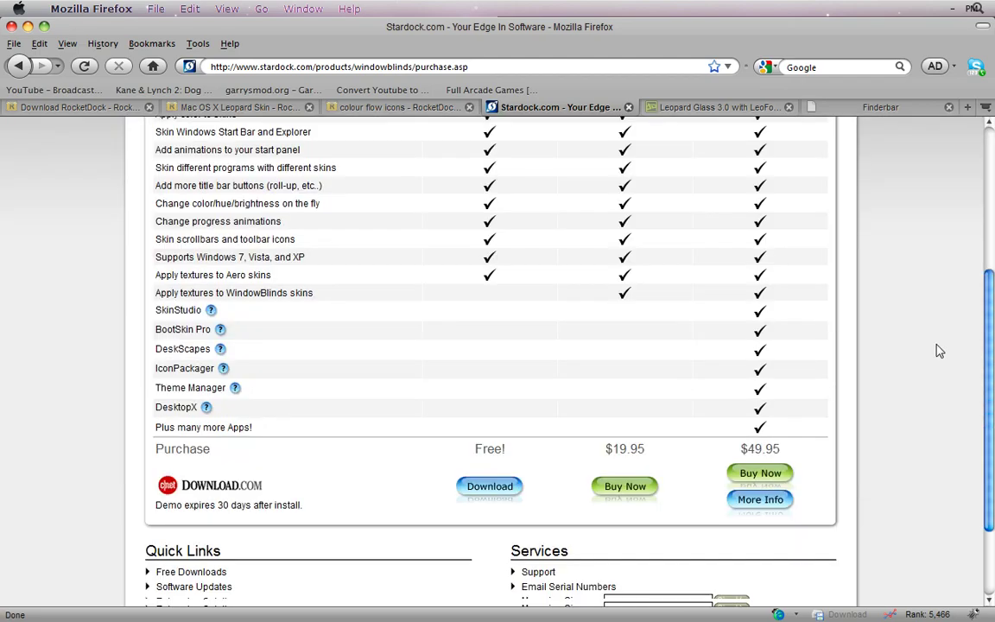
scroll(939, 351, down, 2)
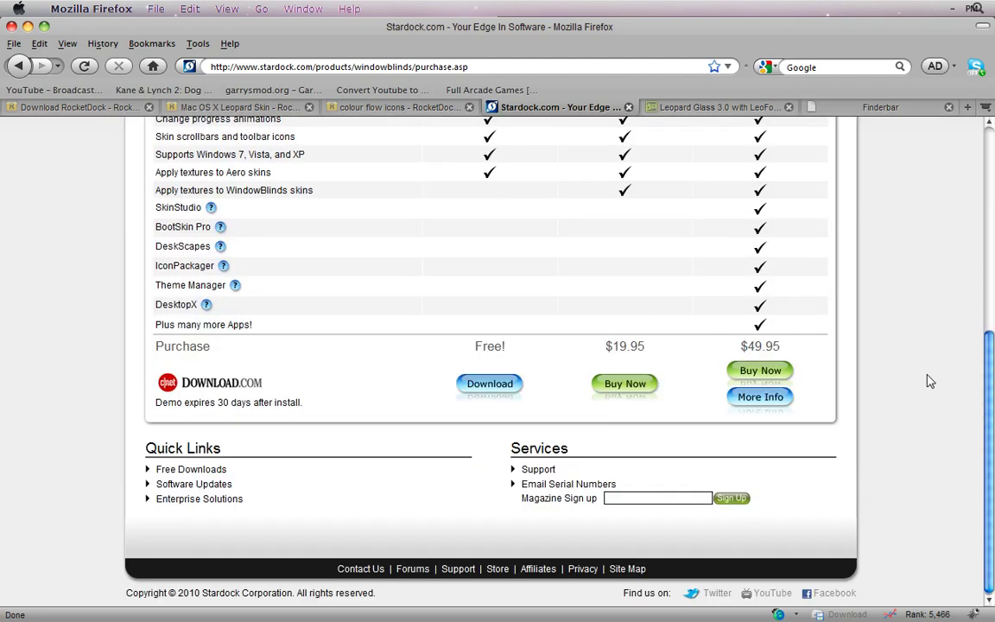
click(498, 390)
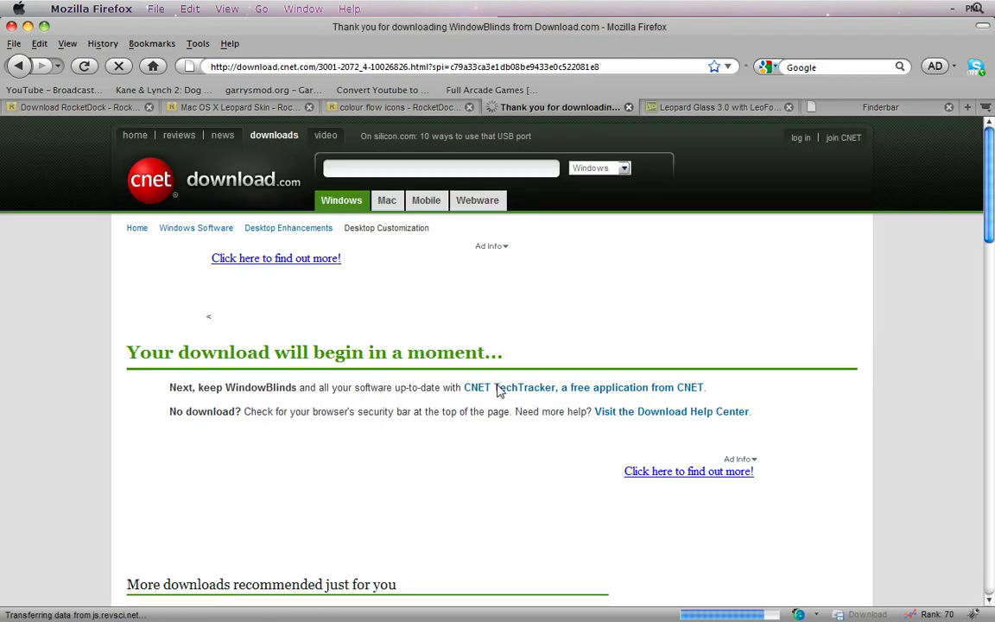
- Wait for the download to start and save WindowBlinds7_public.exe in the Documents library
scroll(981, 254, down, 3)
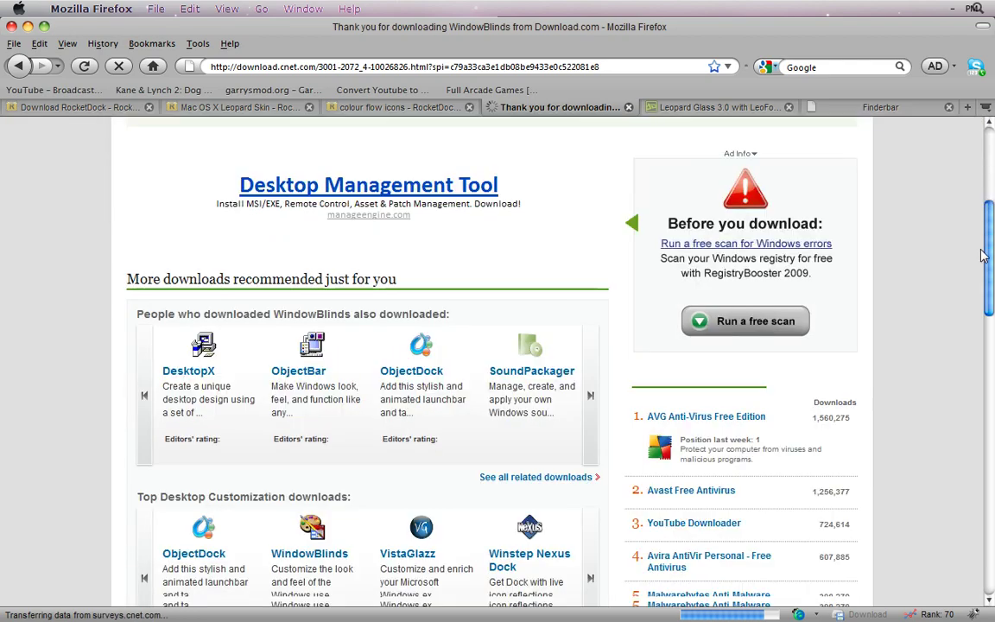
scroll(982, 255, up, 3)
scroll(981, 250, down, 3)
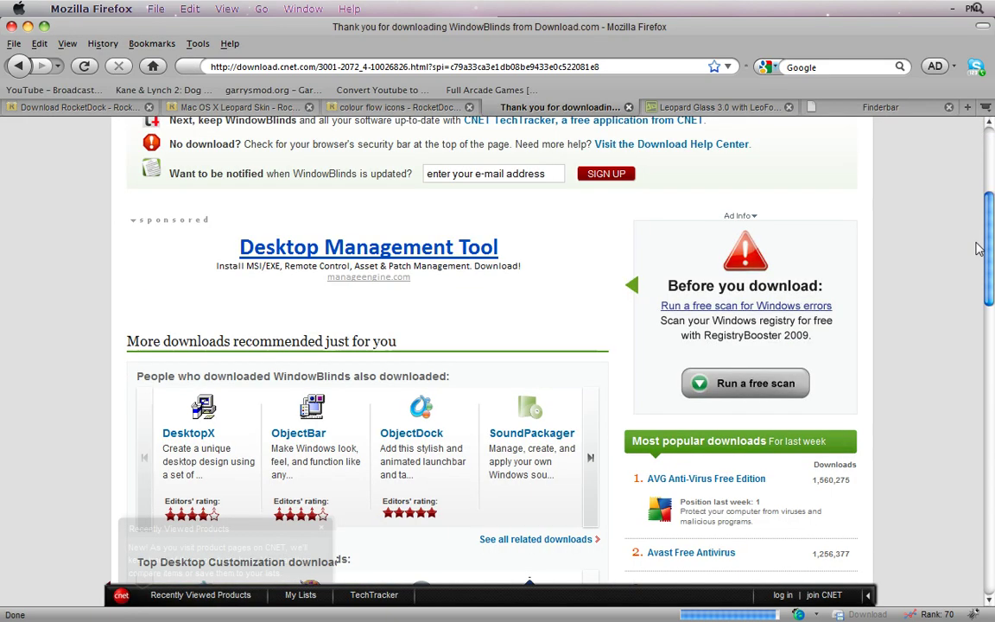
scroll(979, 249, down, 3)
scroll(967, 213, up, 4)
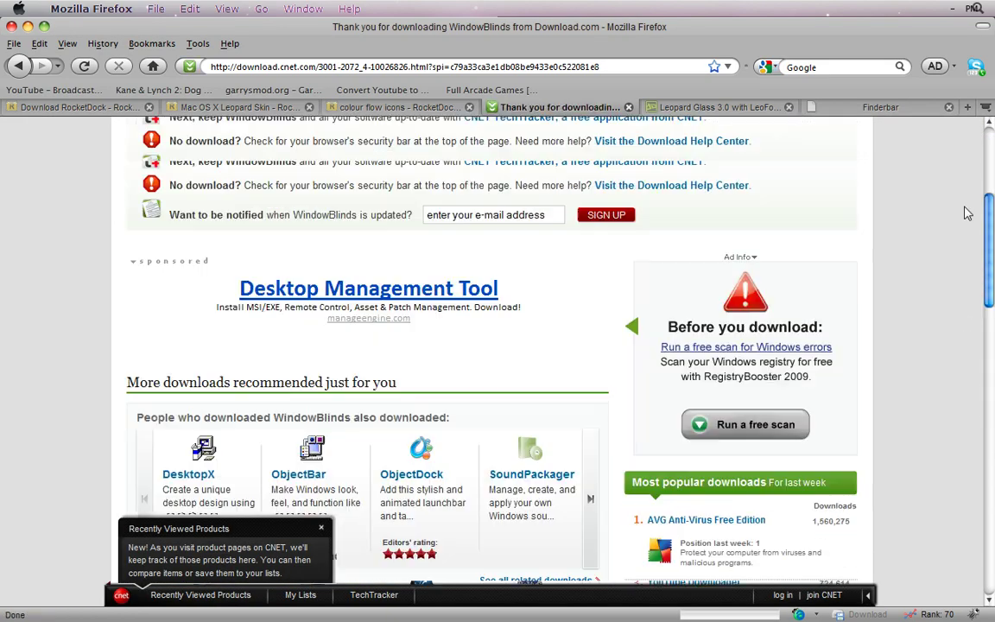
scroll(967, 213, up, 3)
scroll(969, 206, down, 1)
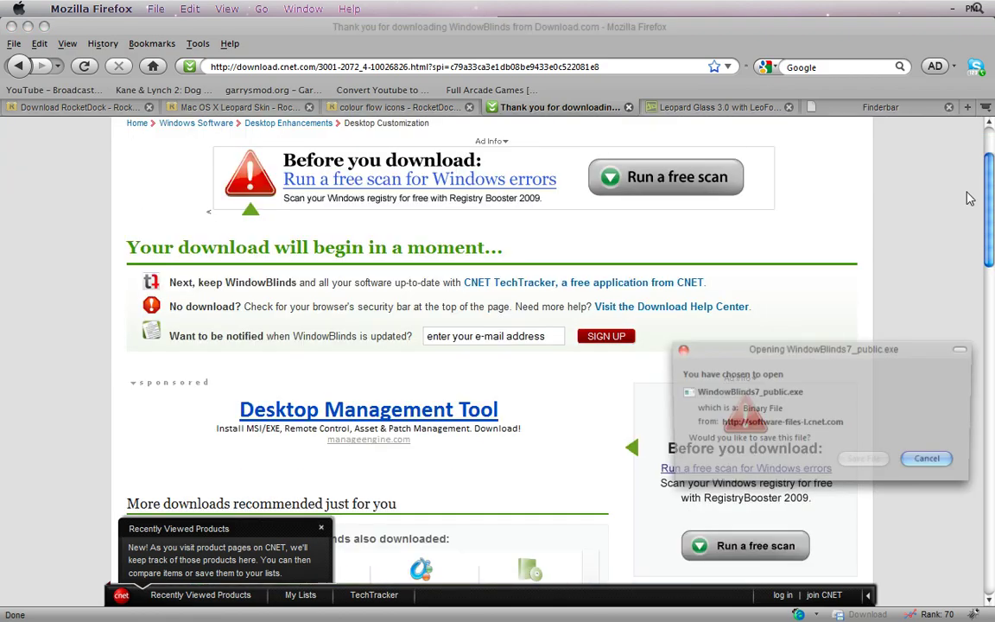
click(864, 460)
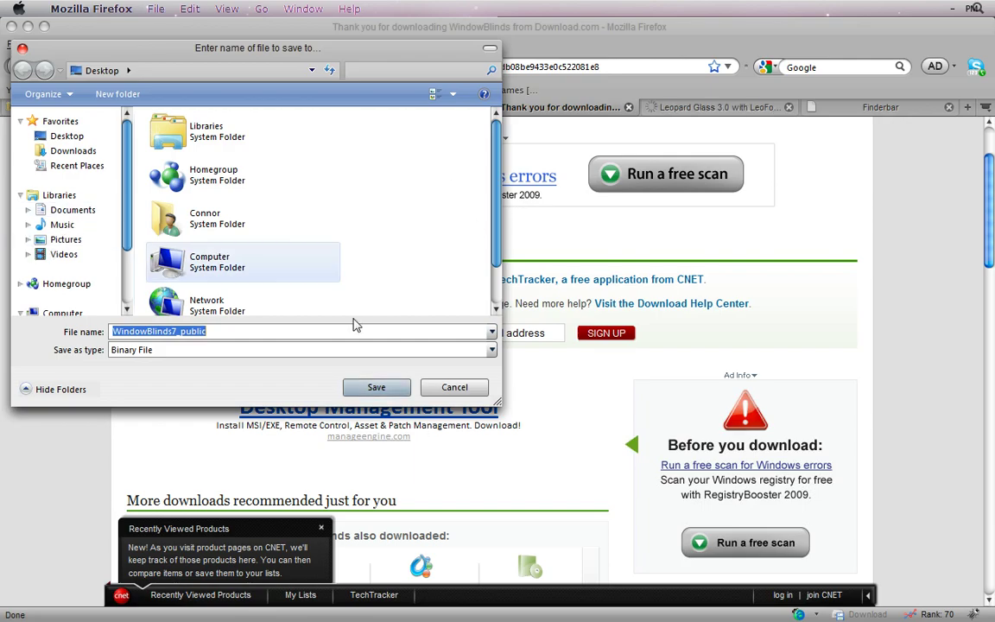
click(56, 210)
click(449, 386)
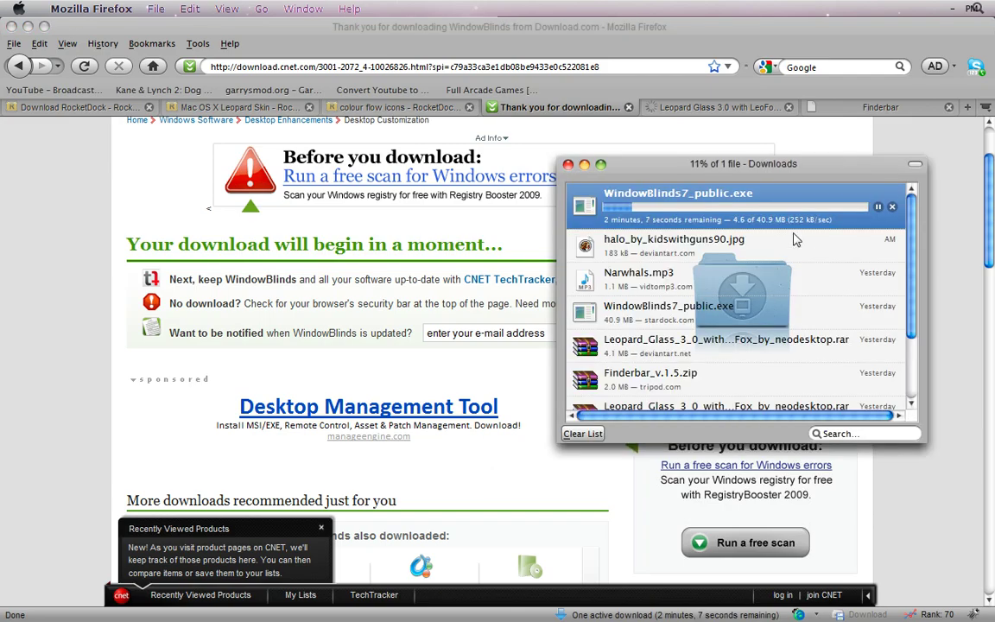
click(950, 10)
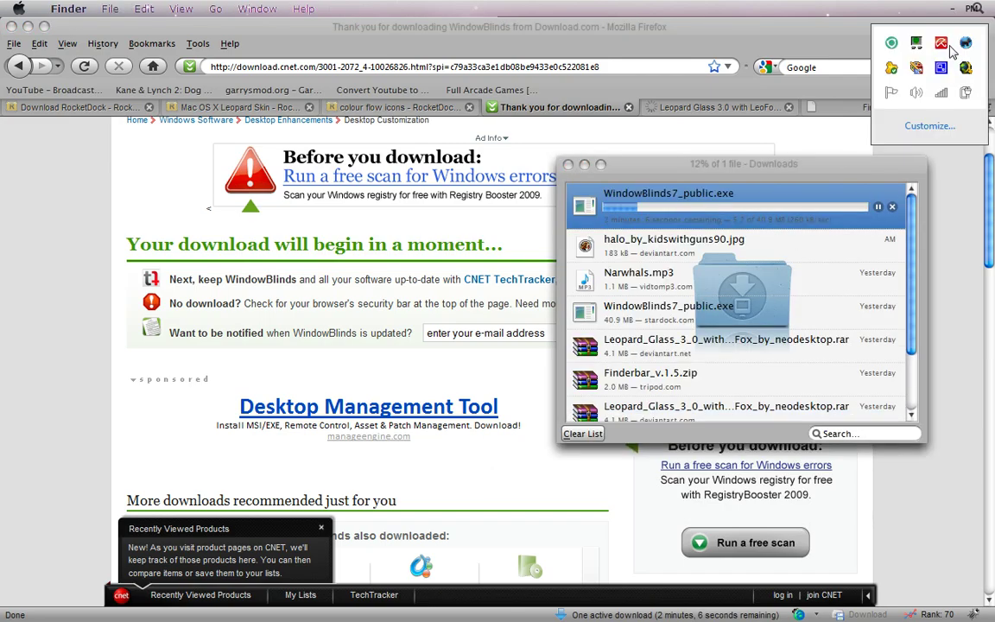
click(943, 68)
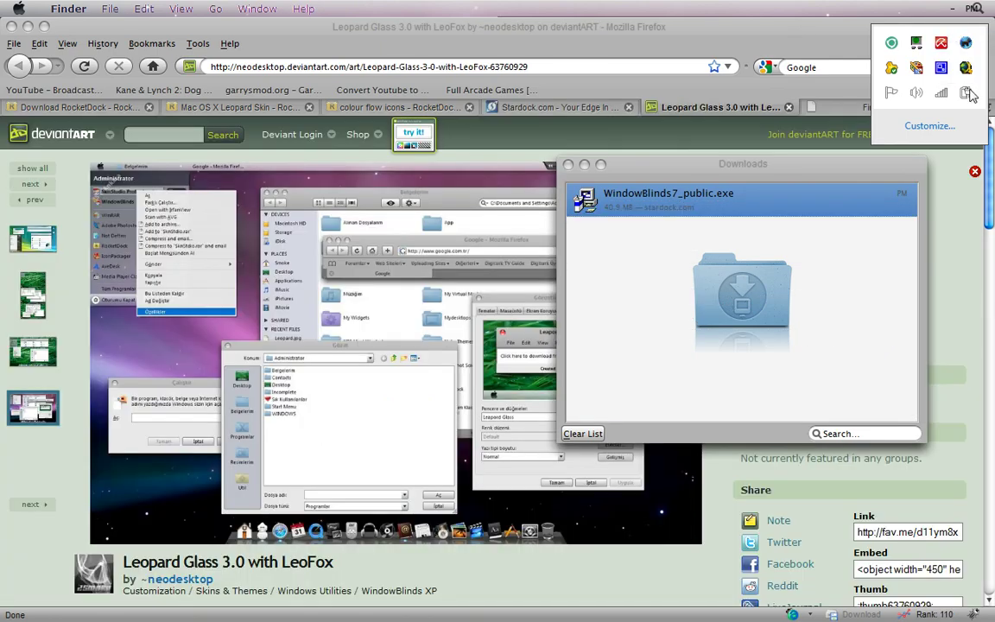
click(945, 73)
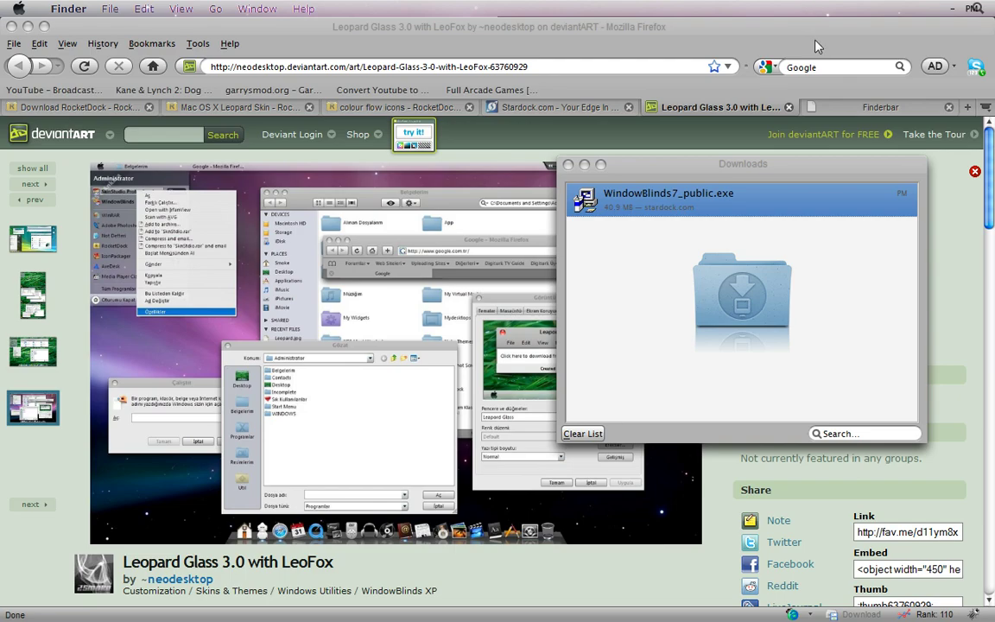
- Close the download list and minimize the browser to return to the desktop
click(568, 164)
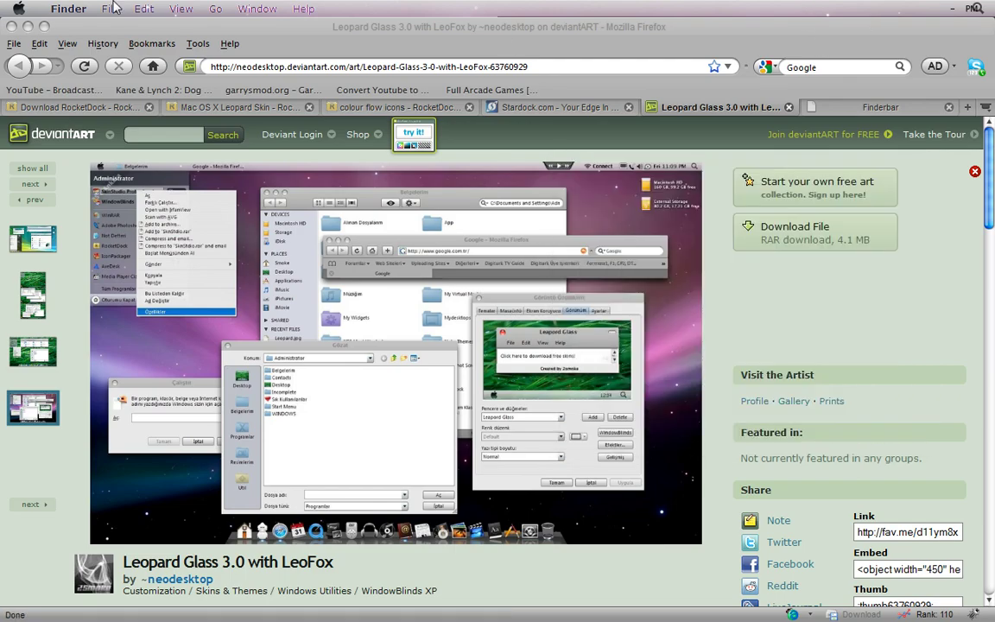
click(24, 29)
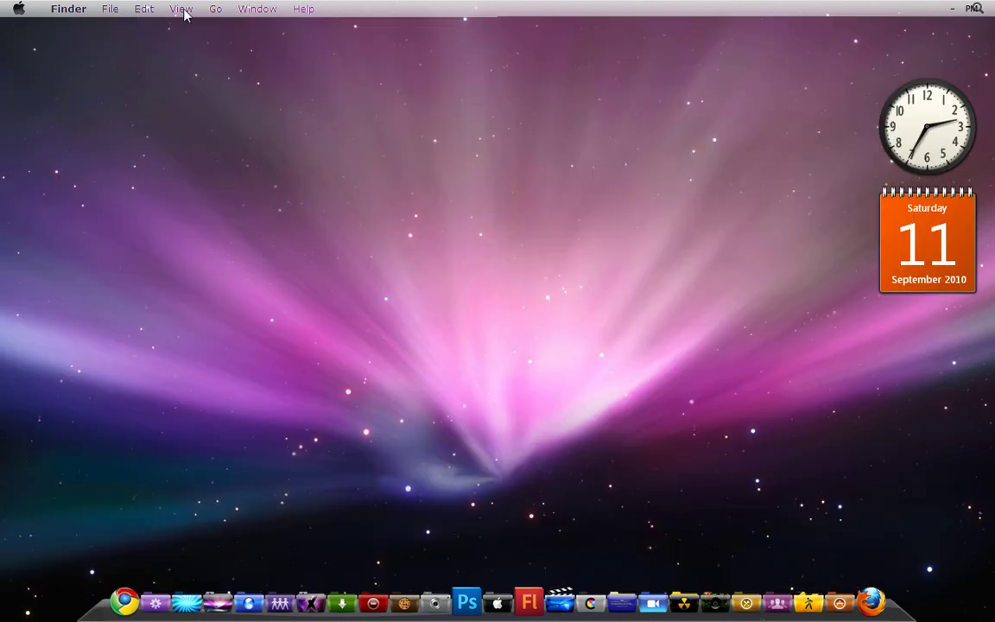
- Open the home folder from the Finder bar and go to the Documents library
click(109, 9)
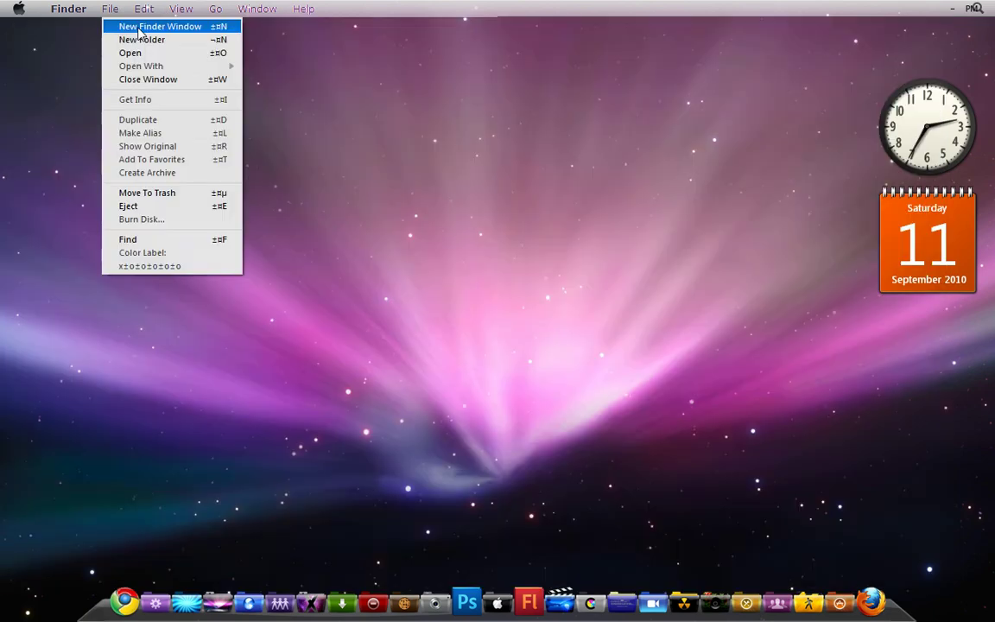
click(143, 39)
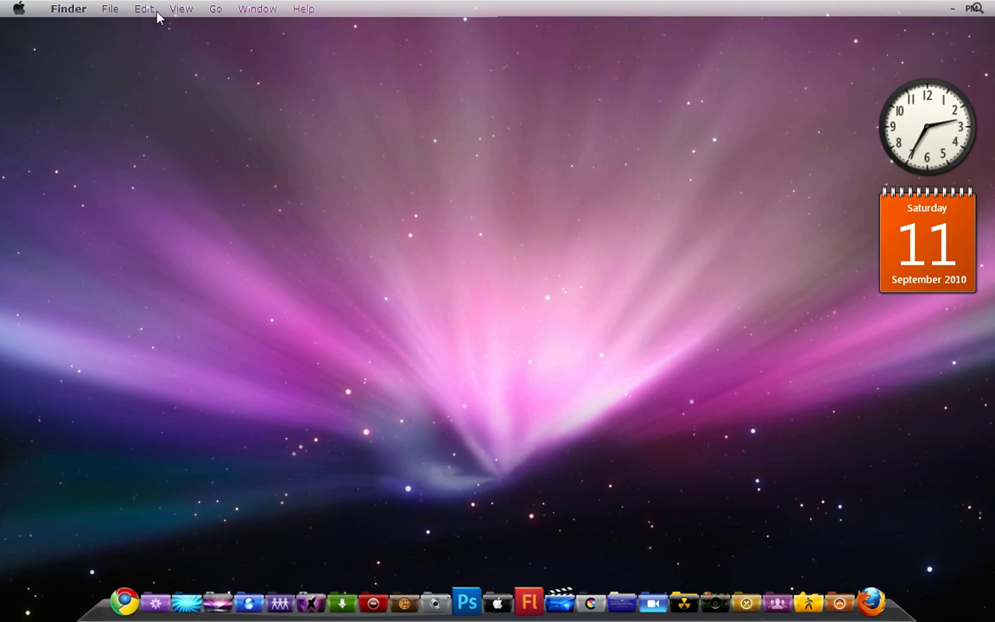
click(253, 10)
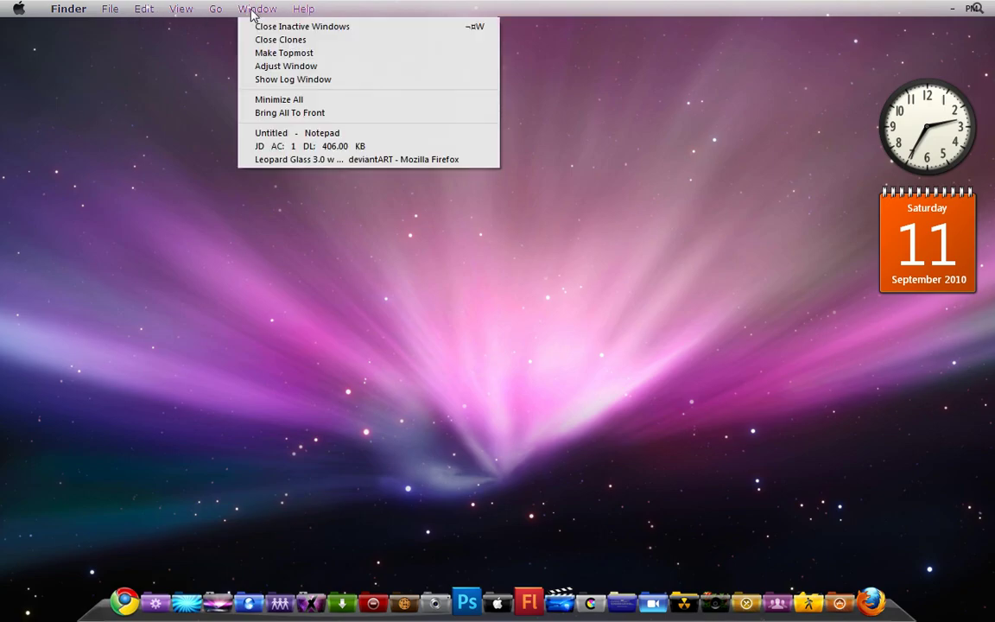
click(146, 9)
mouse_move(215, 10)
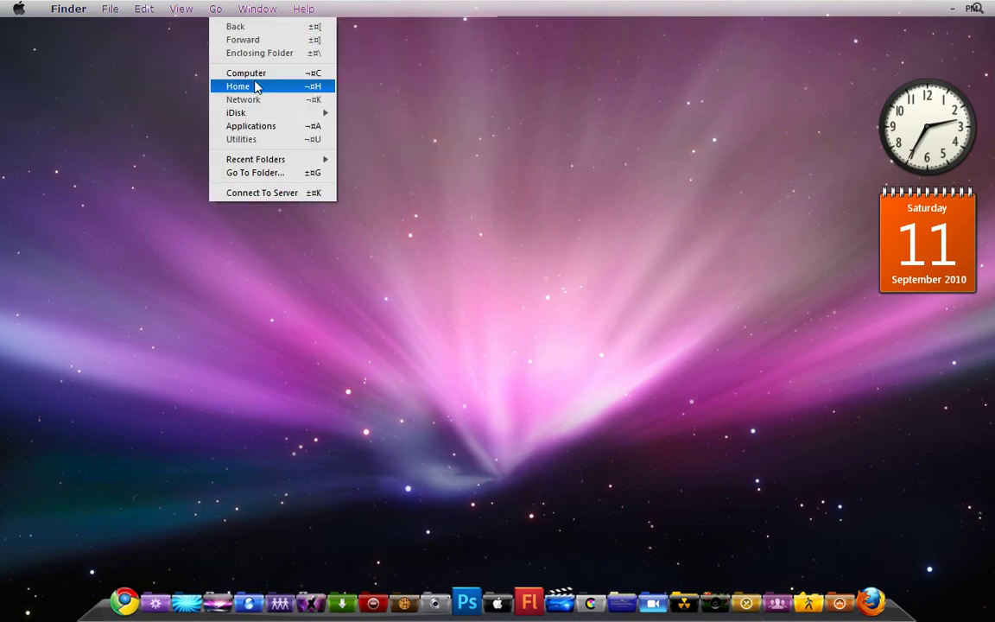
click(257, 88)
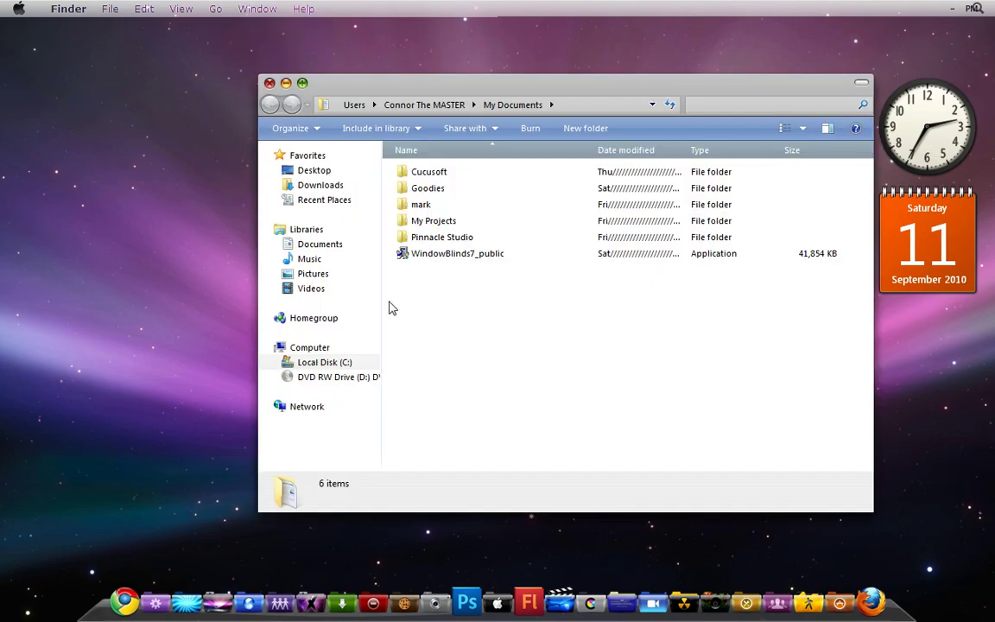
click(320, 246)
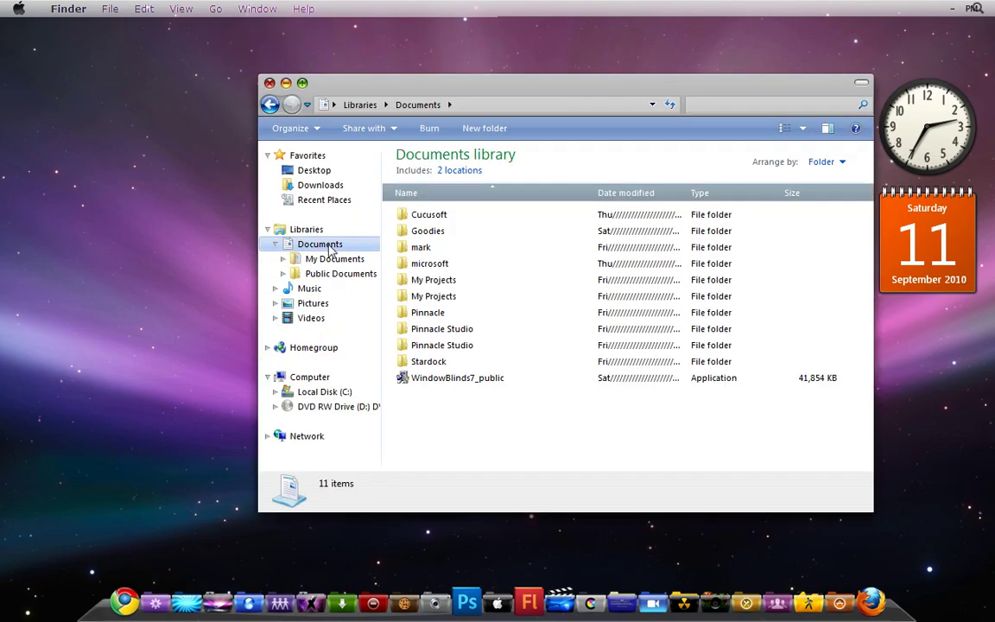
- Run the WindowBlinds7_public installer, agree to the license and start the installation in the default destination folder
click(473, 377)
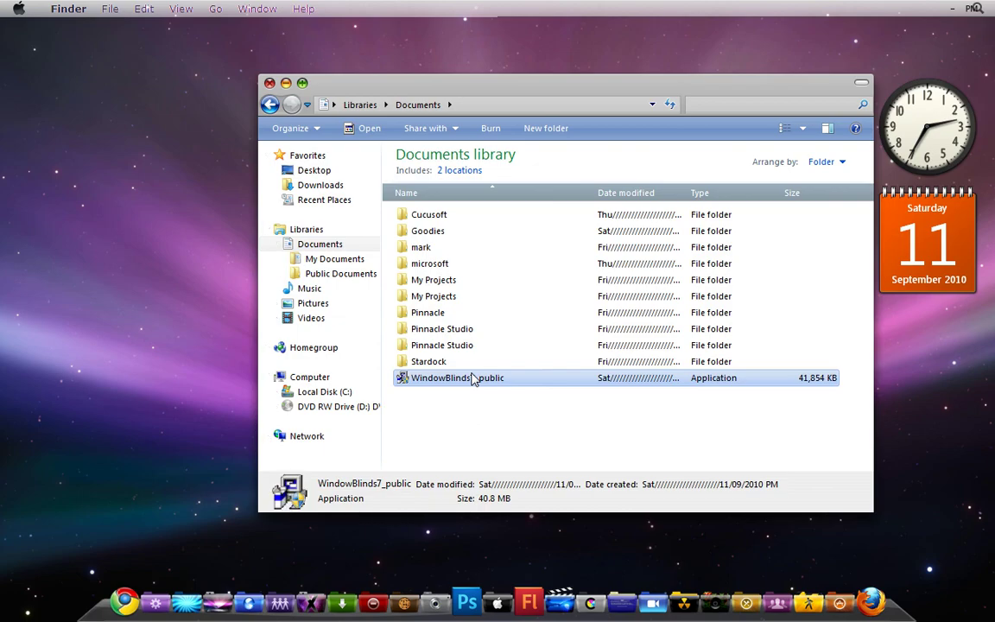
double_click(473, 377)
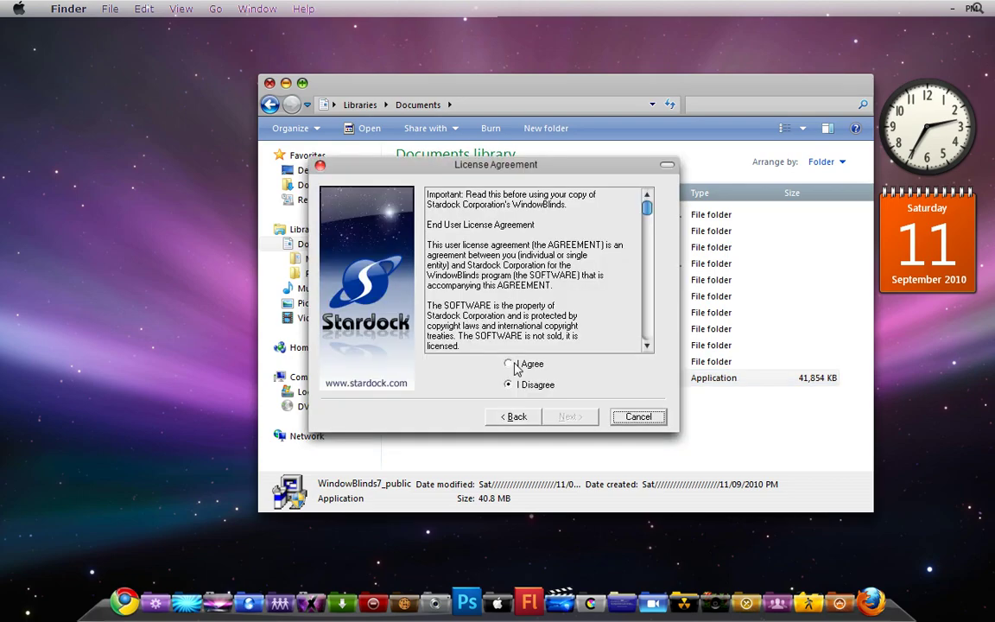
click(510, 364)
click(582, 420)
click(570, 418)
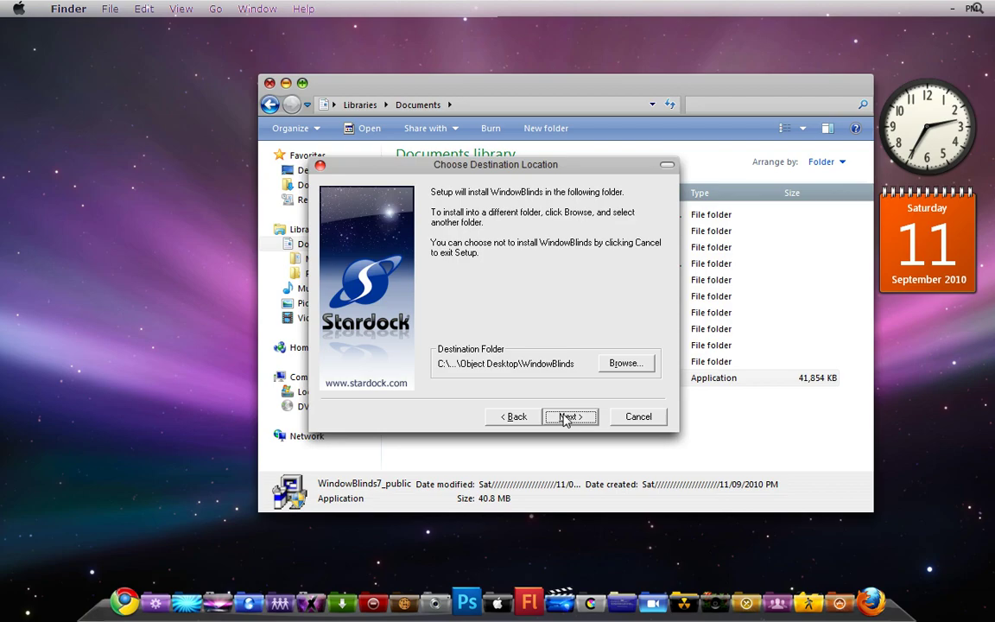
click(566, 418)
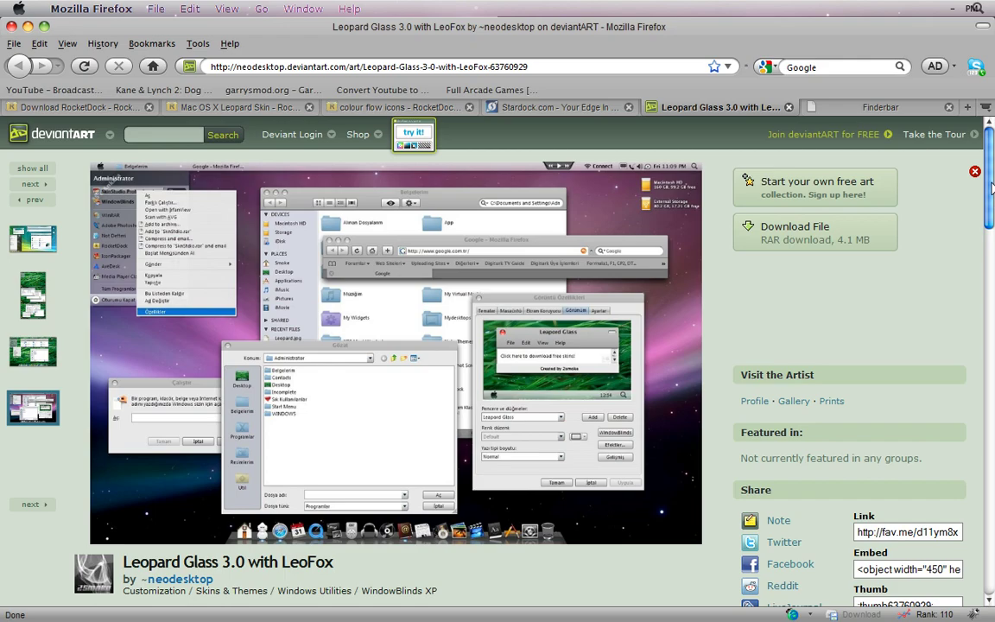
- Minimize the browser with the Leopard Glass 3.0 page and finish the WindowBlinds setup once installation is complete
drag(992, 186, 595, 155)
click(27, 27)
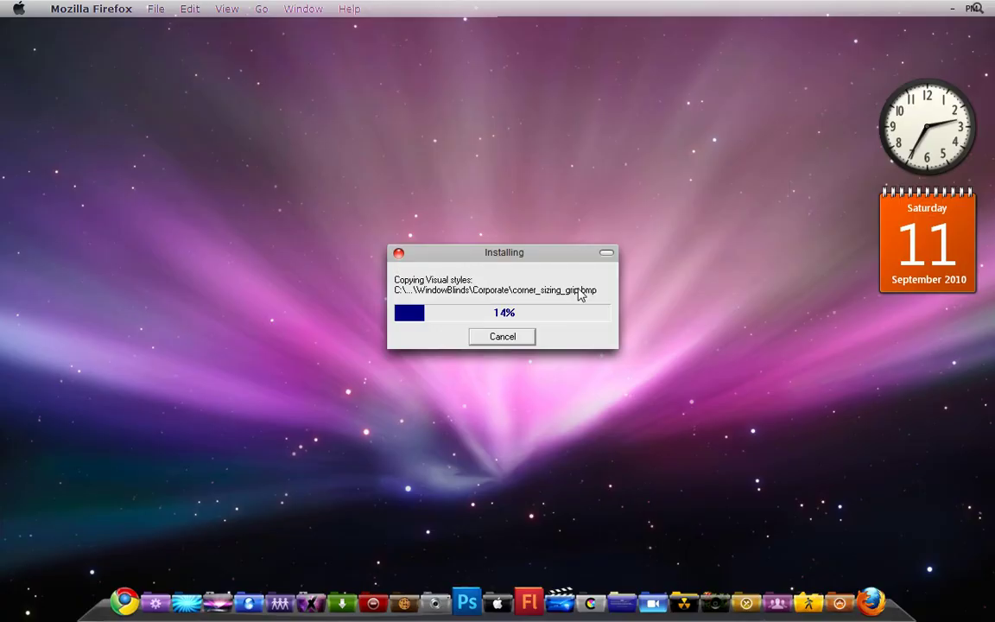
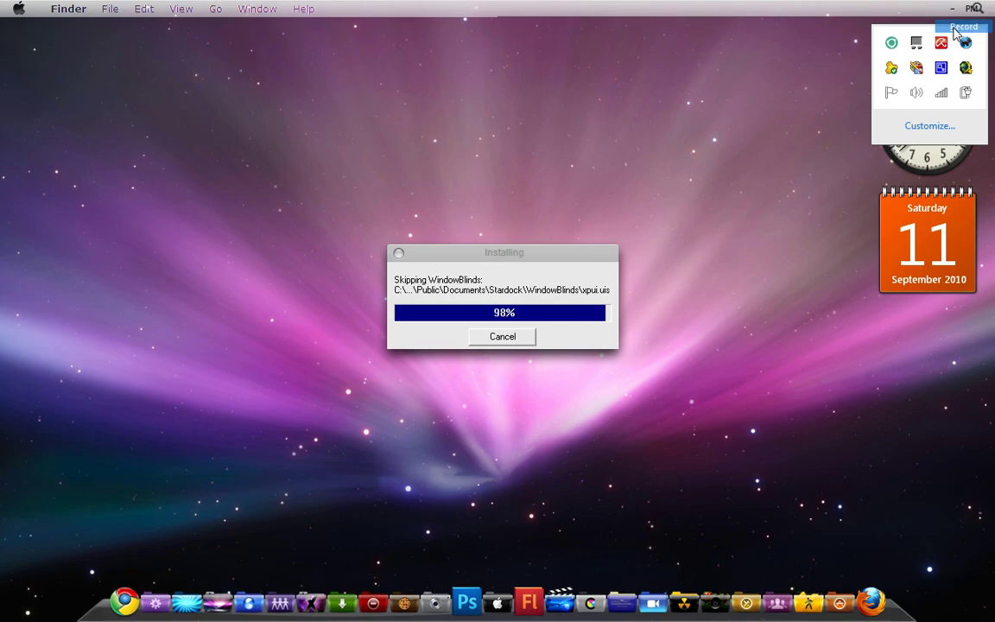
click(728, 175)
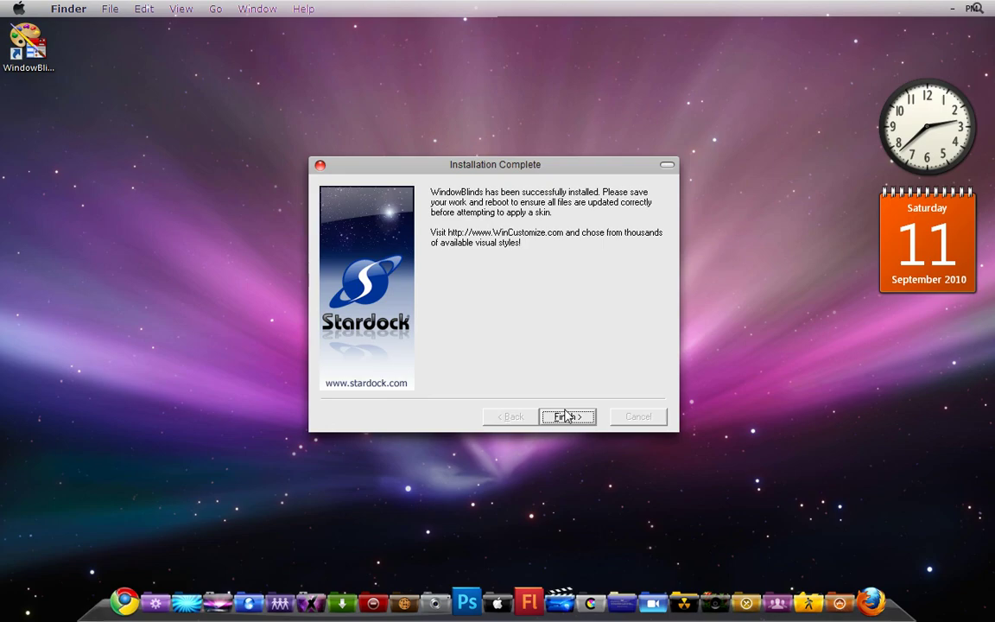
click(566, 415)
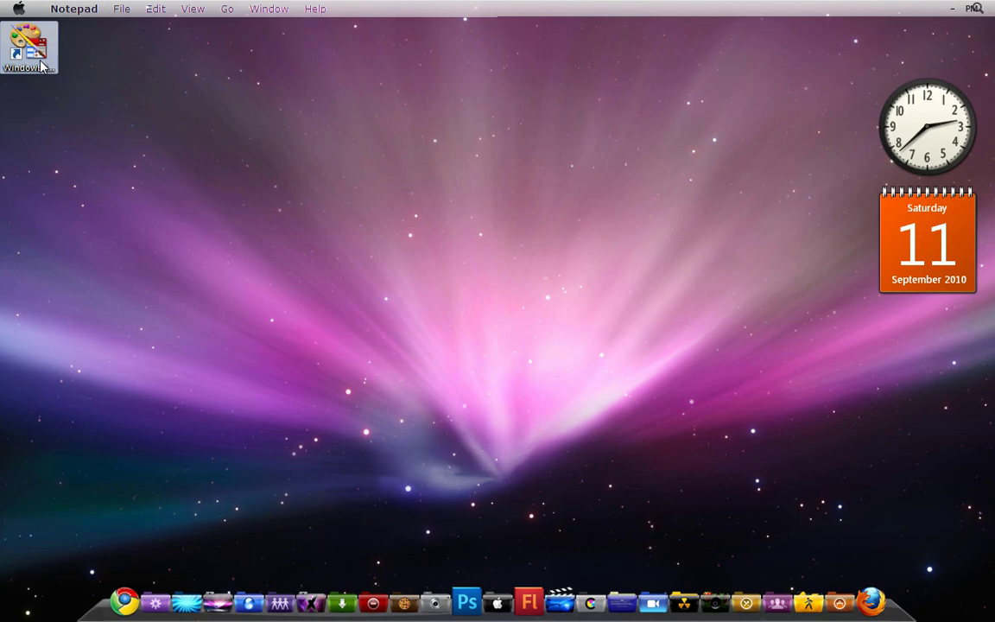
- Open WindowBlinds, look in the Goodies folder of Documents for a skin to install from disk, and close the file dialog
double_click(28, 48)
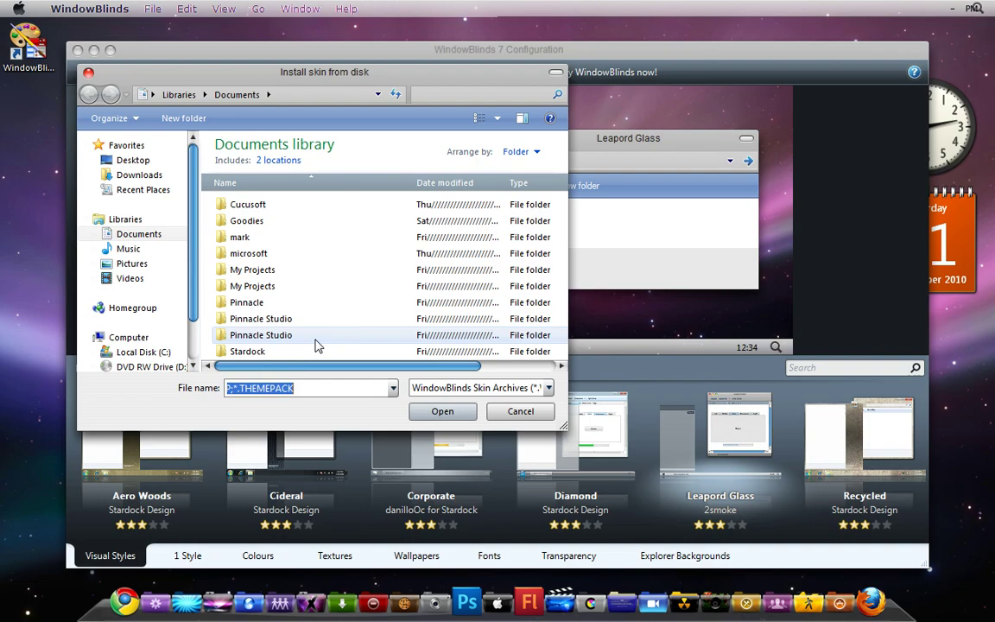
click(121, 263)
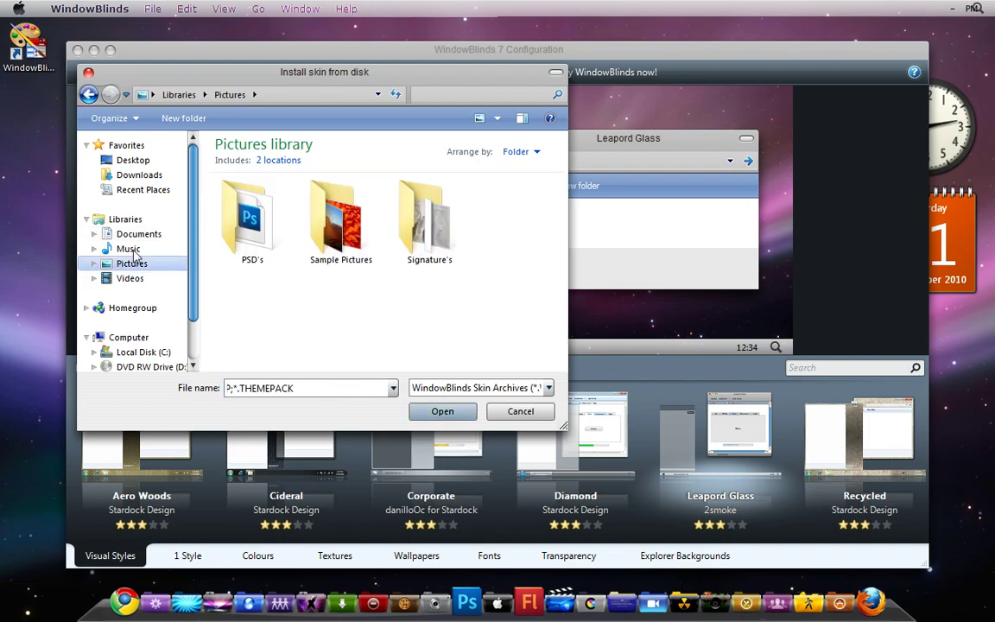
click(131, 235)
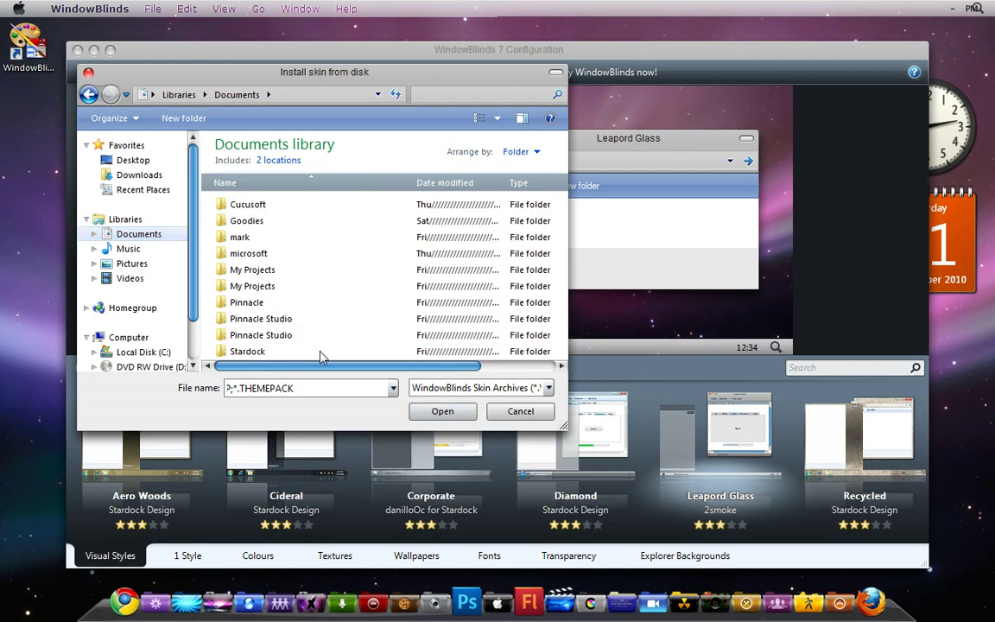
double_click(315, 223)
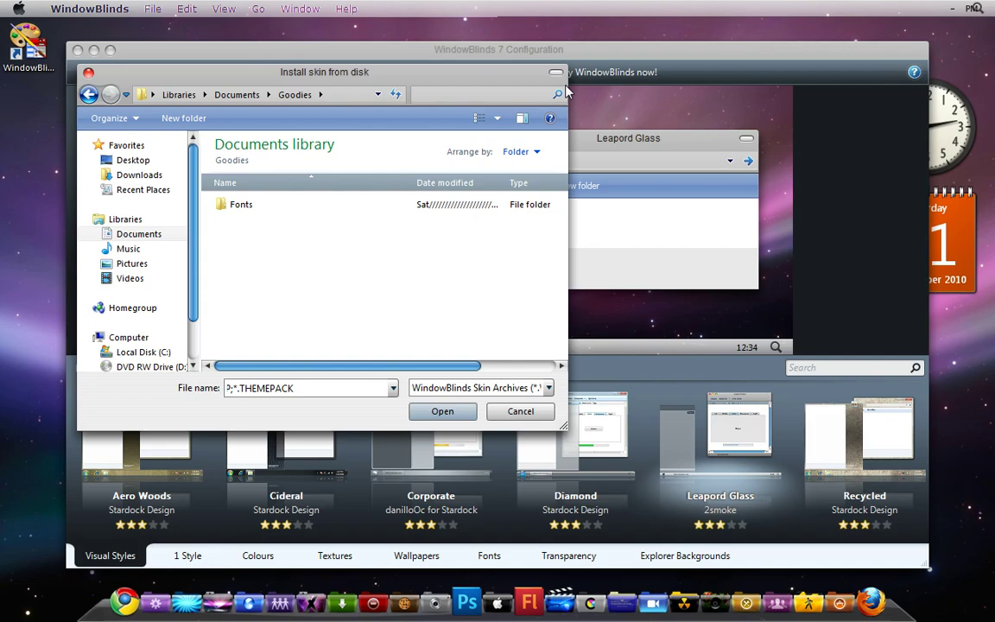
click(88, 74)
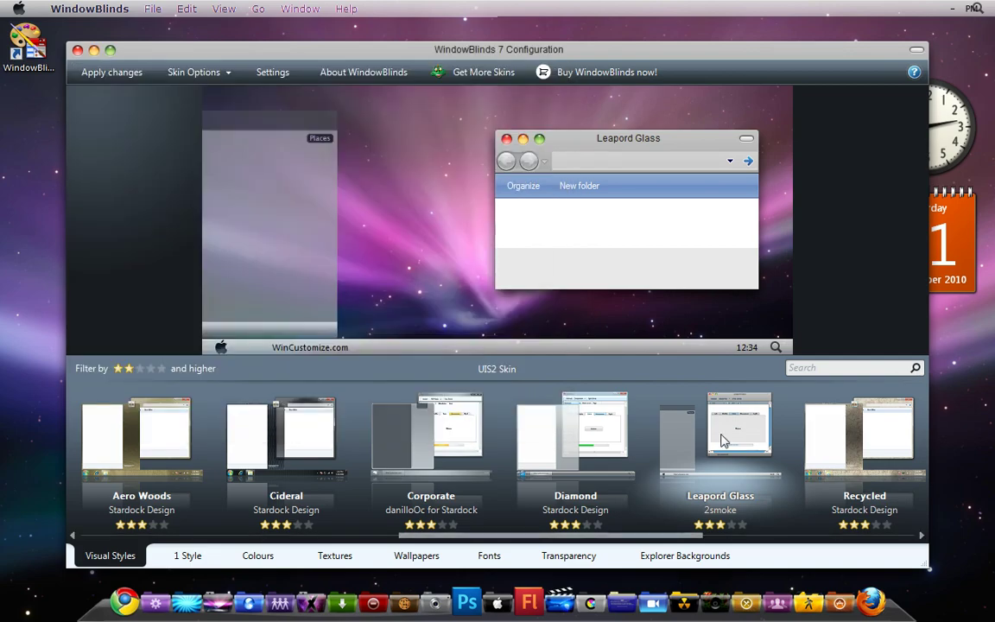
- Apply the Leapord Glass visual style under the WindowBlinds trial and close the configuration without restarting the computer
scroll(698, 527, down, 1)
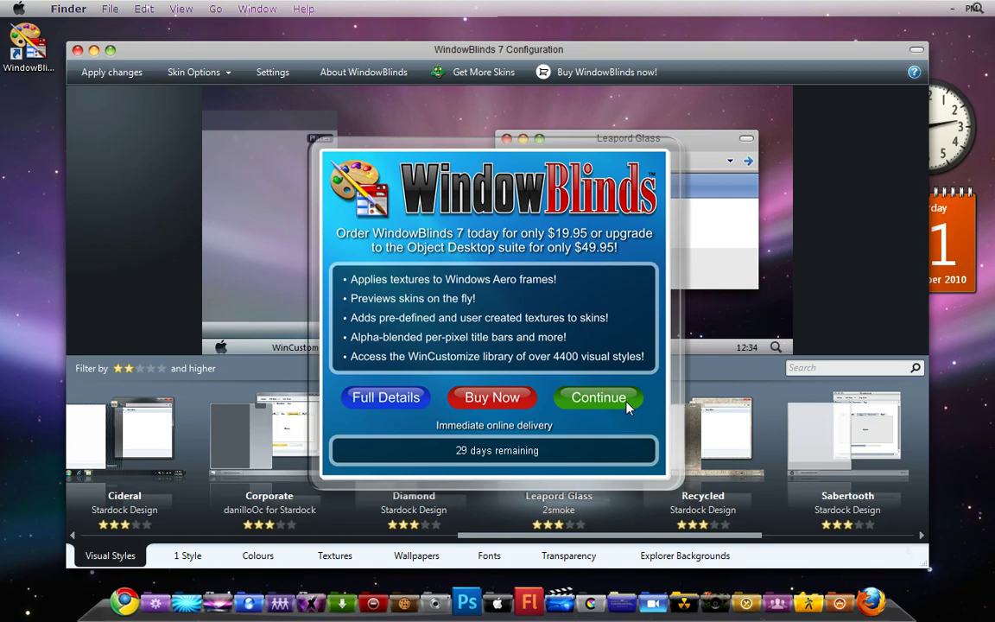
click(627, 406)
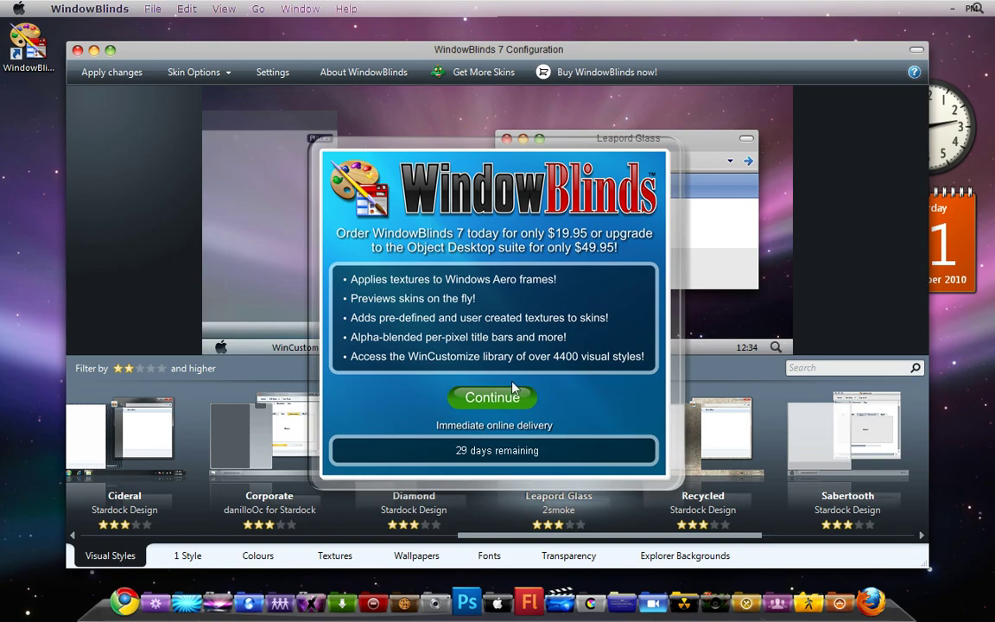
click(512, 393)
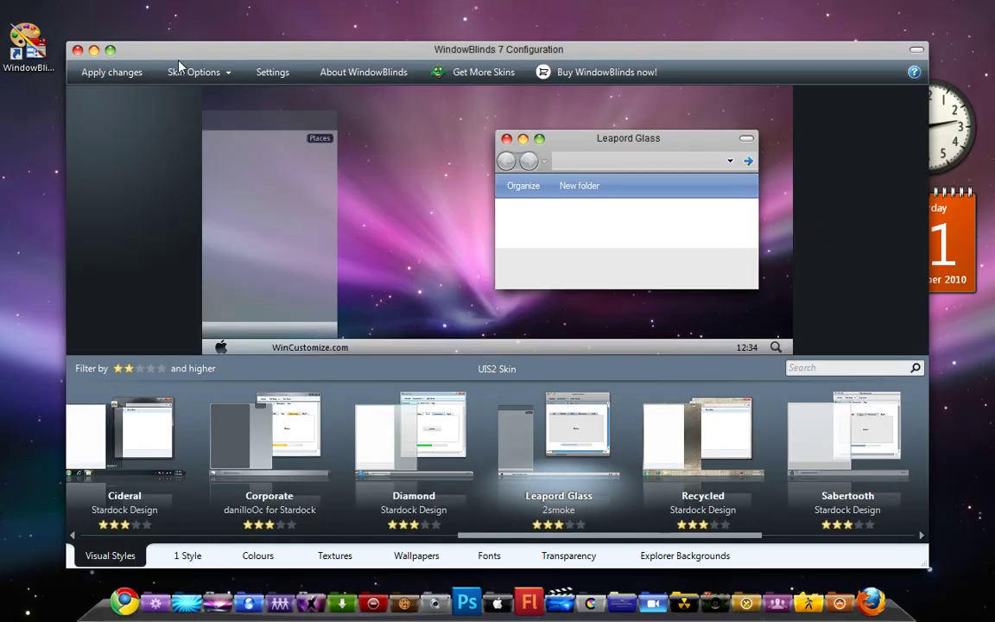
click(79, 75)
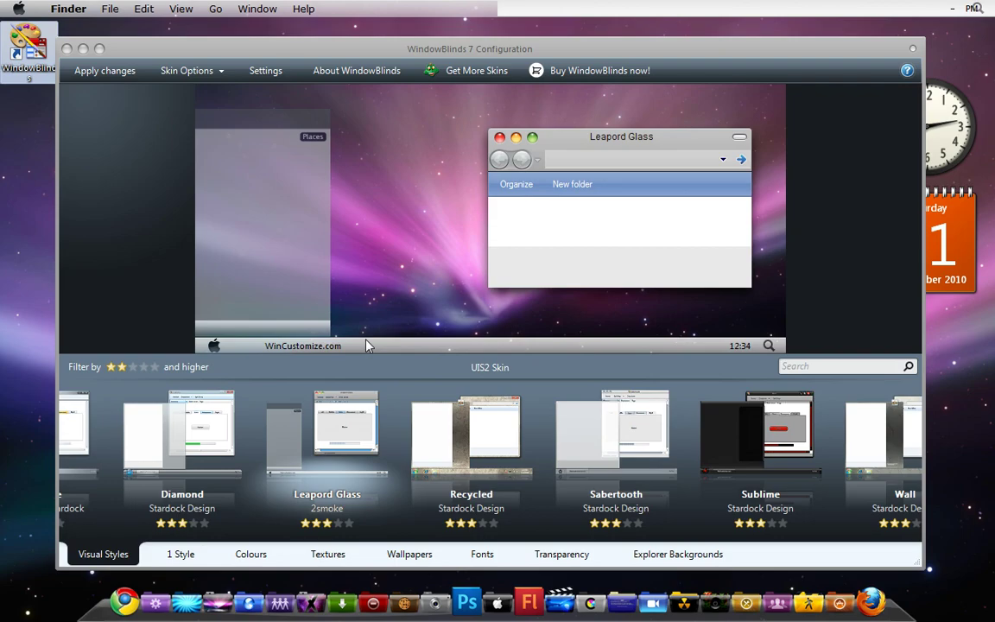
click(66, 48)
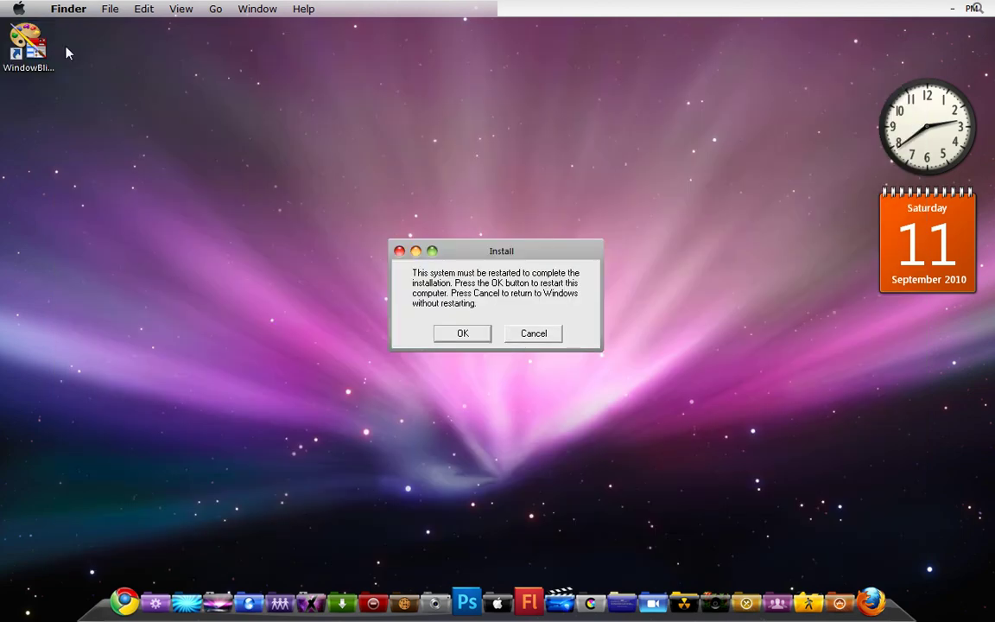
click(533, 333)
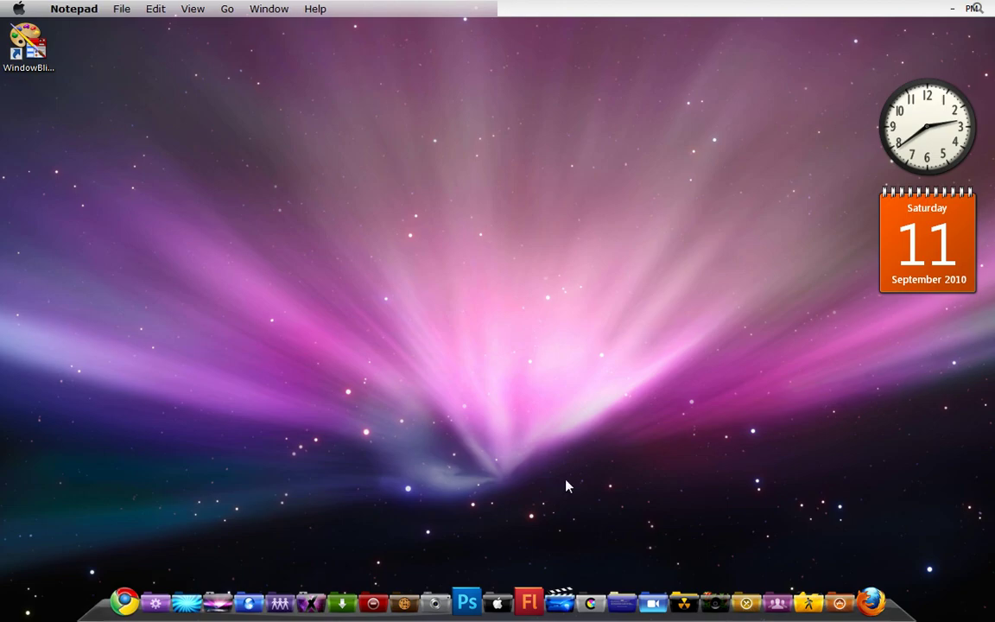
- Switch to Firefox, view the Version 1.5 download section on the Finderbar page, and return to the desktop
right_click(352, 7)
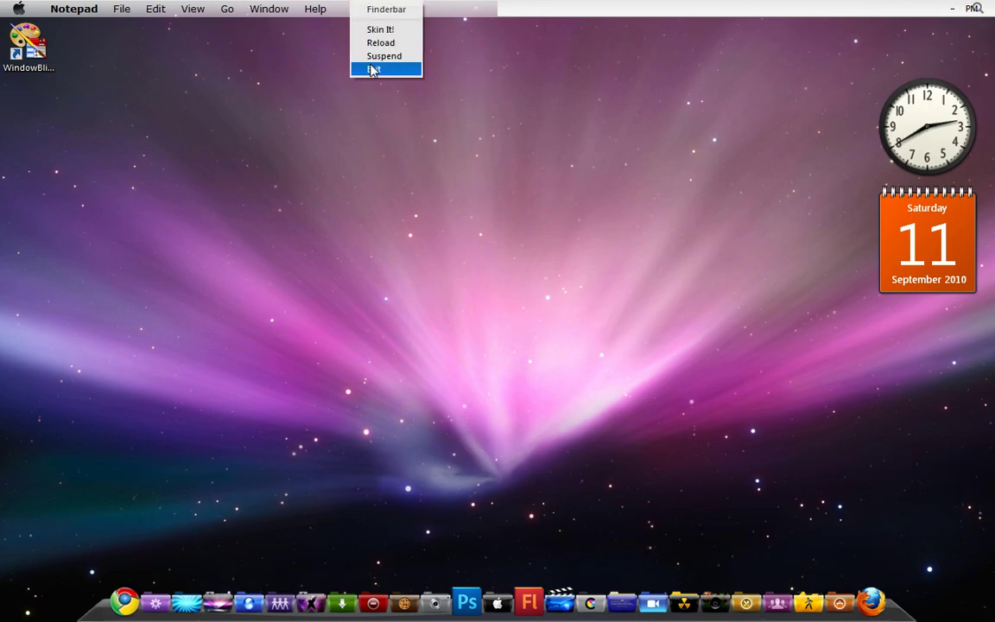
click(257, 8)
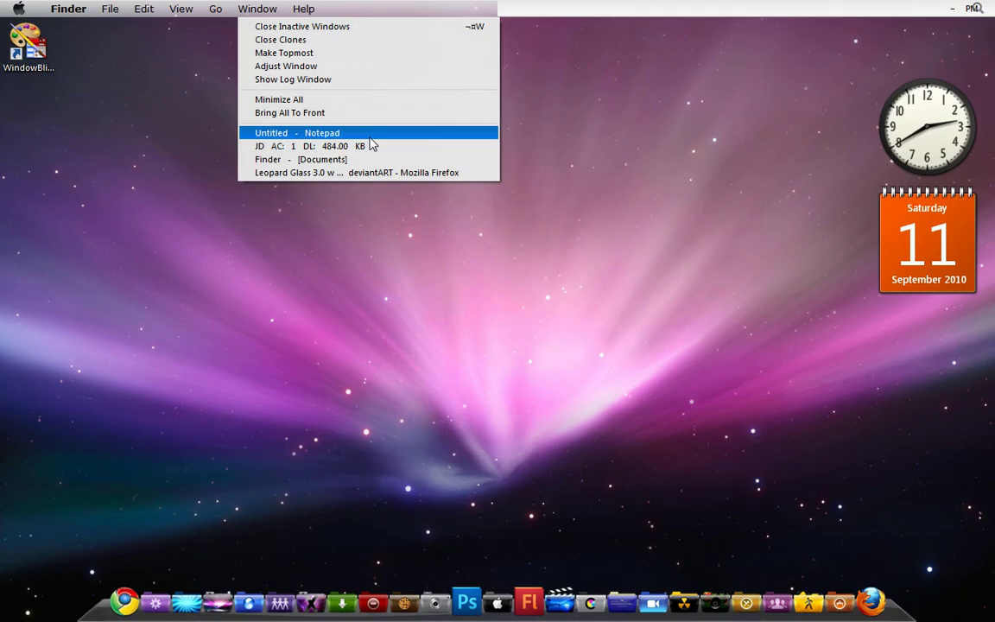
click(371, 172)
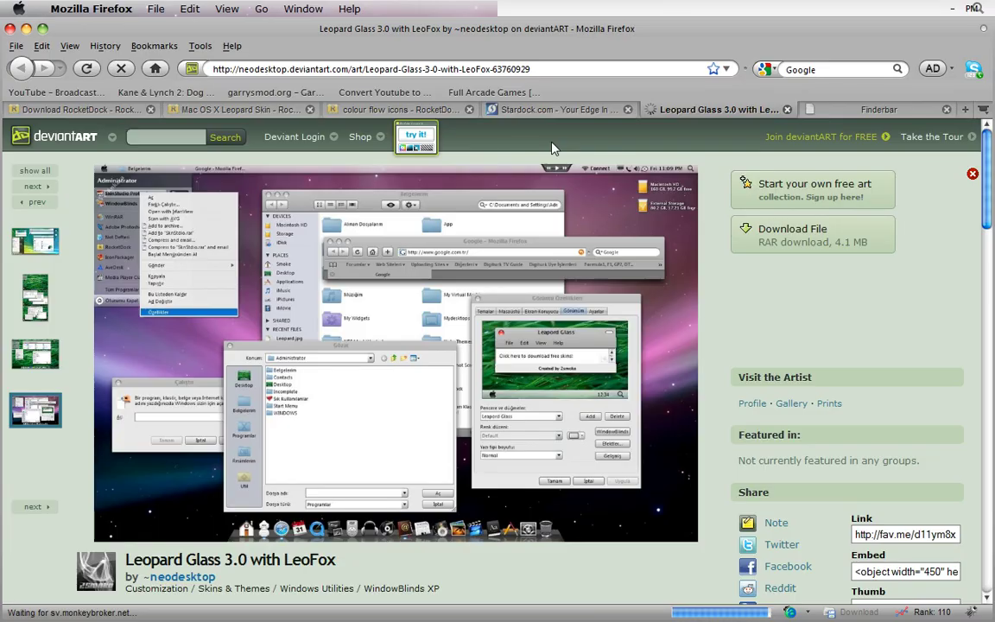
click(837, 115)
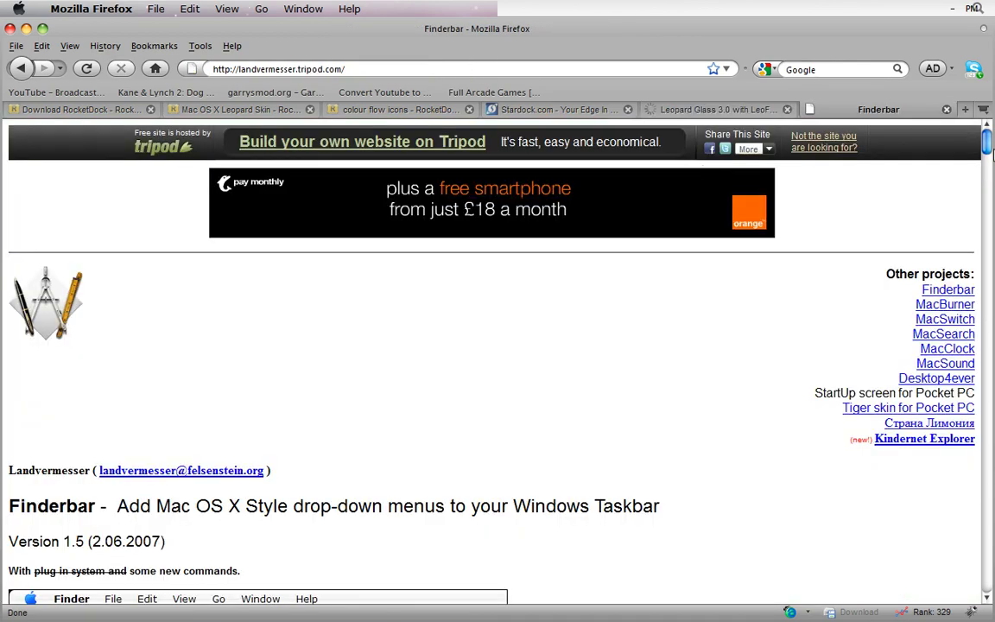
drag(989, 149, 325, 18)
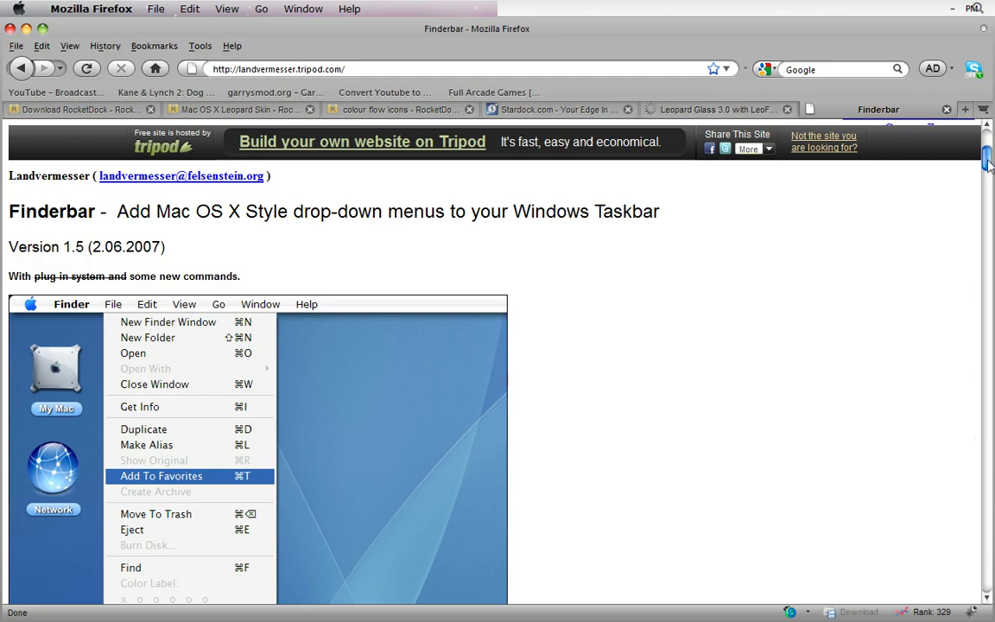
drag(989, 164, 989, 172)
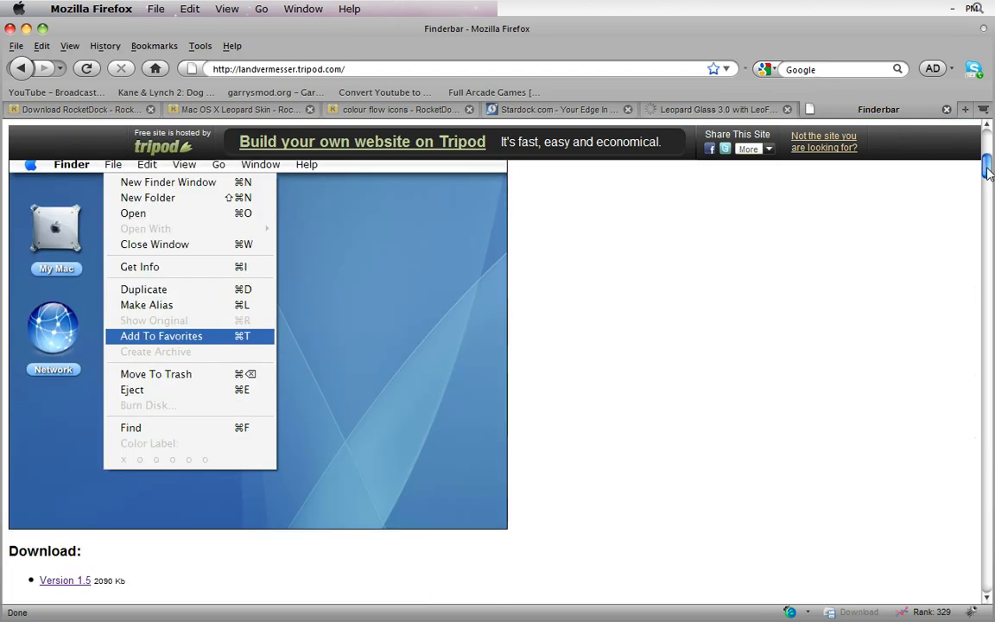
scroll(102, 350, down, 4)
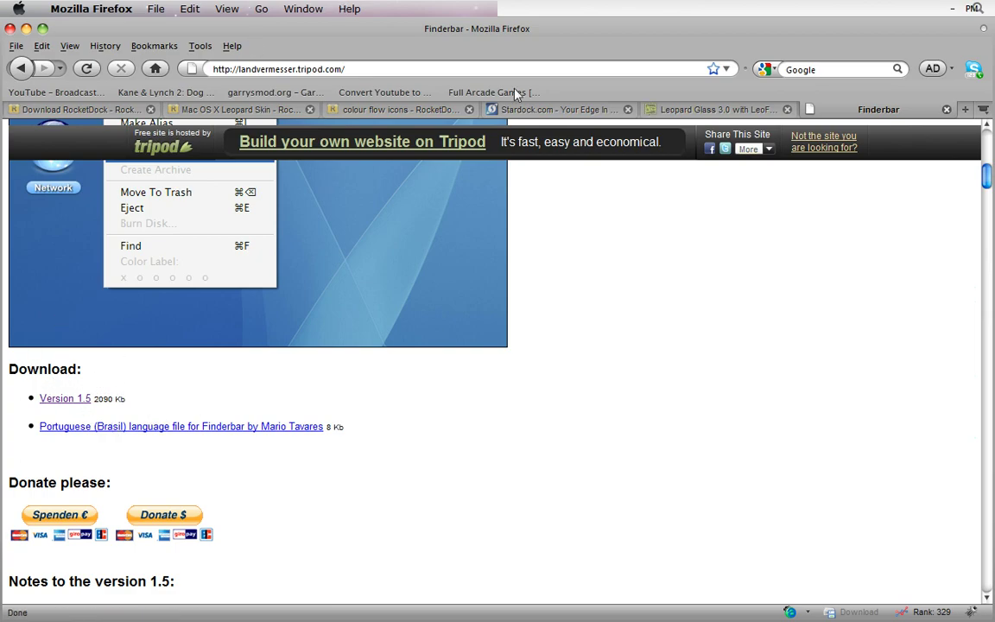
key(super+d)
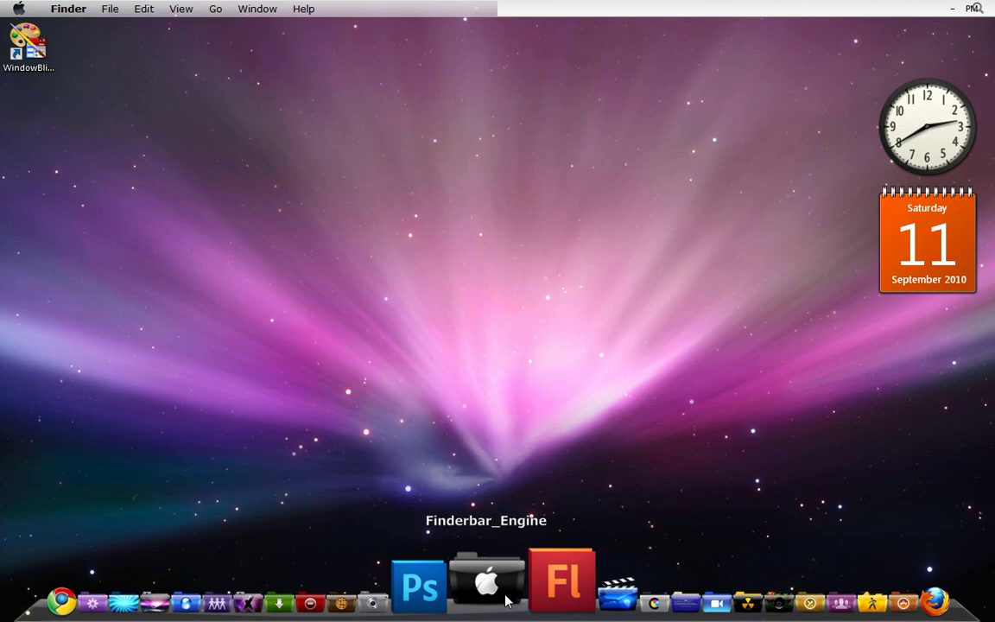
- Examine the commands offered in the Finderbar's File and View menus
click(103, 10)
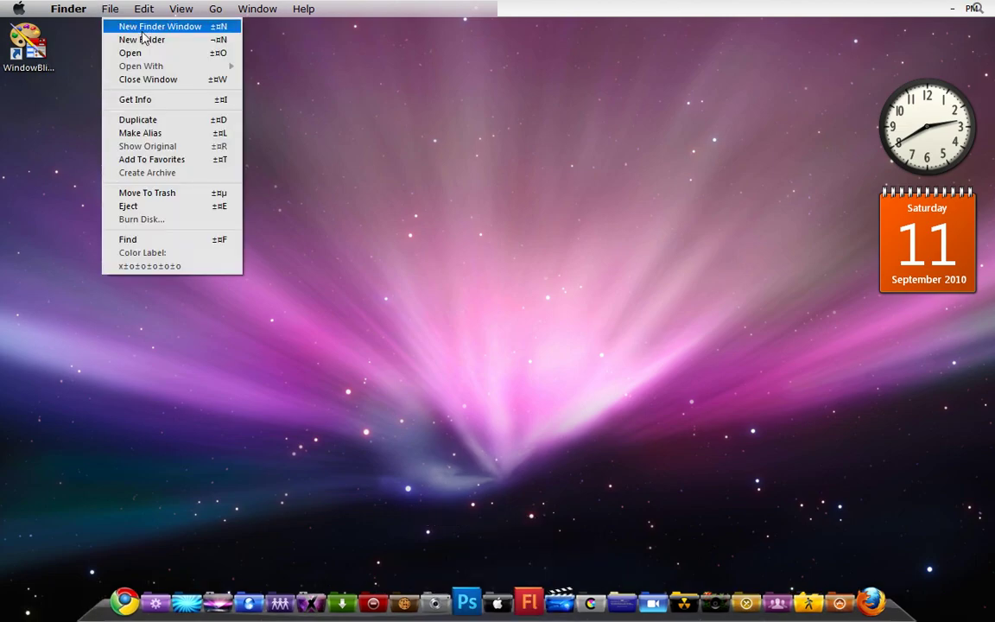
click(78, 8)
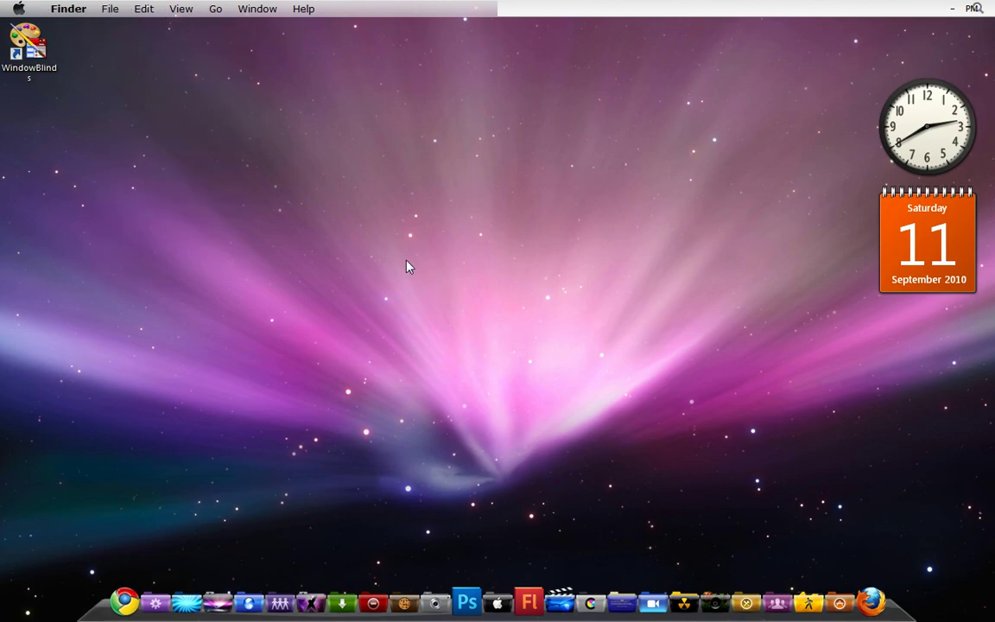
click(112, 11)
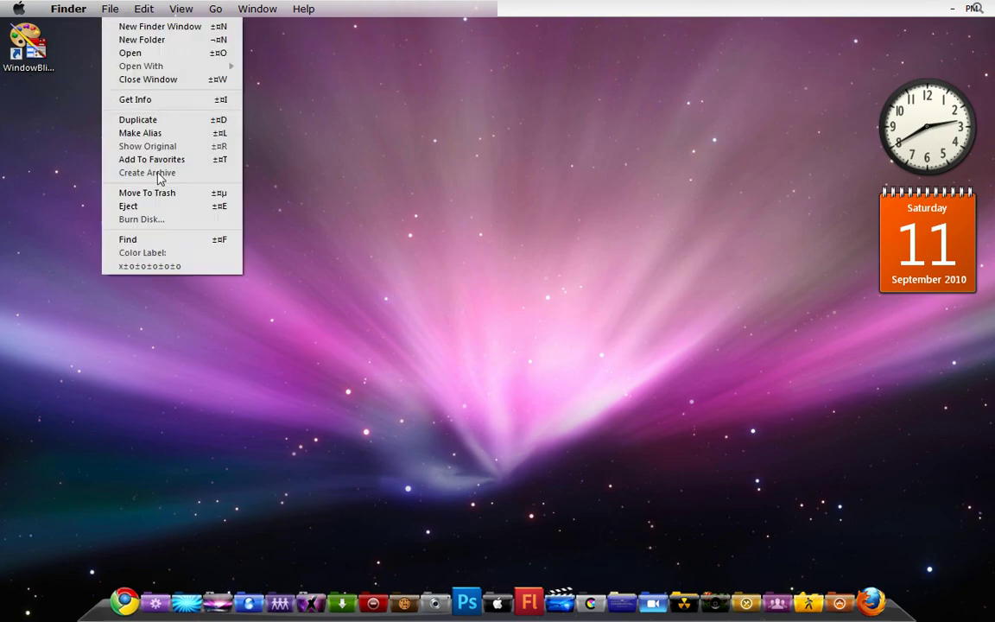
click(242, 10)
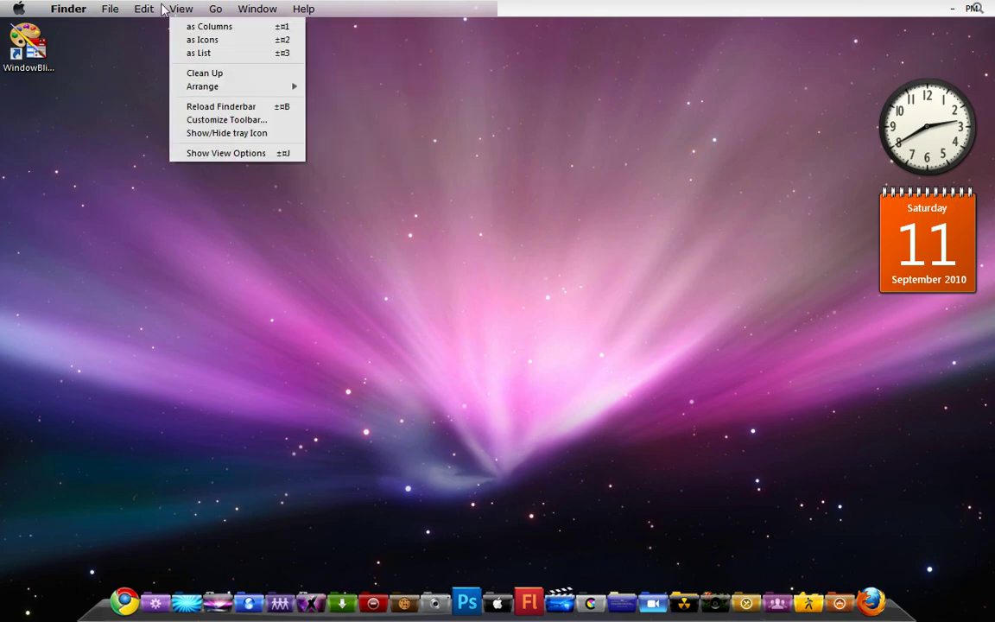
mouse_move(146, 14)
mouse_move(86, 13)
- Go to the computer's C: drive from the Finderbar and open the Finderbar 1.5 folder in Program Files
click(215, 12)
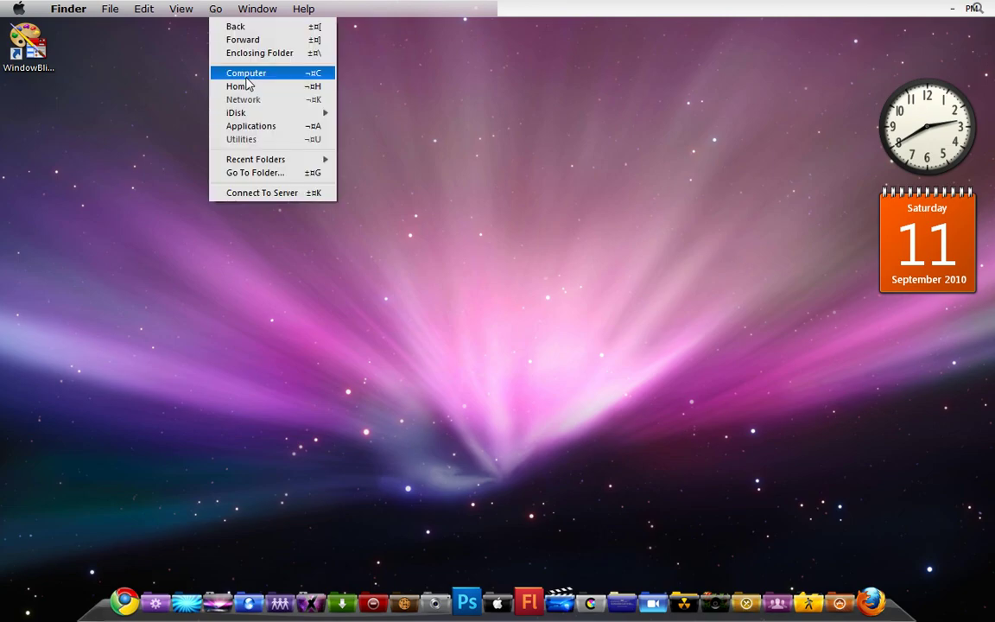
click(246, 74)
double_click(487, 205)
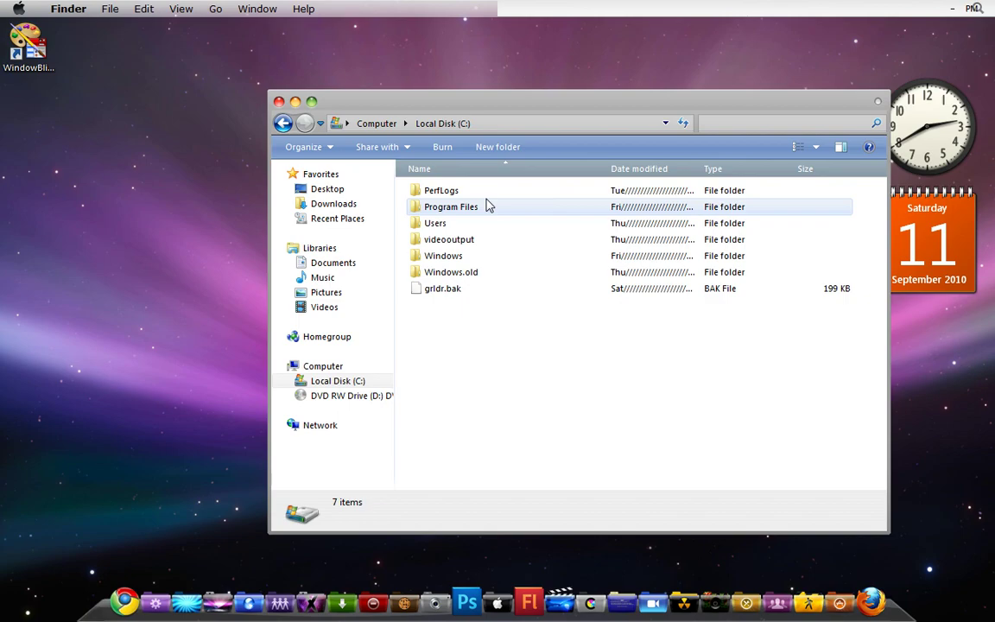
click(467, 211)
double_click(467, 215)
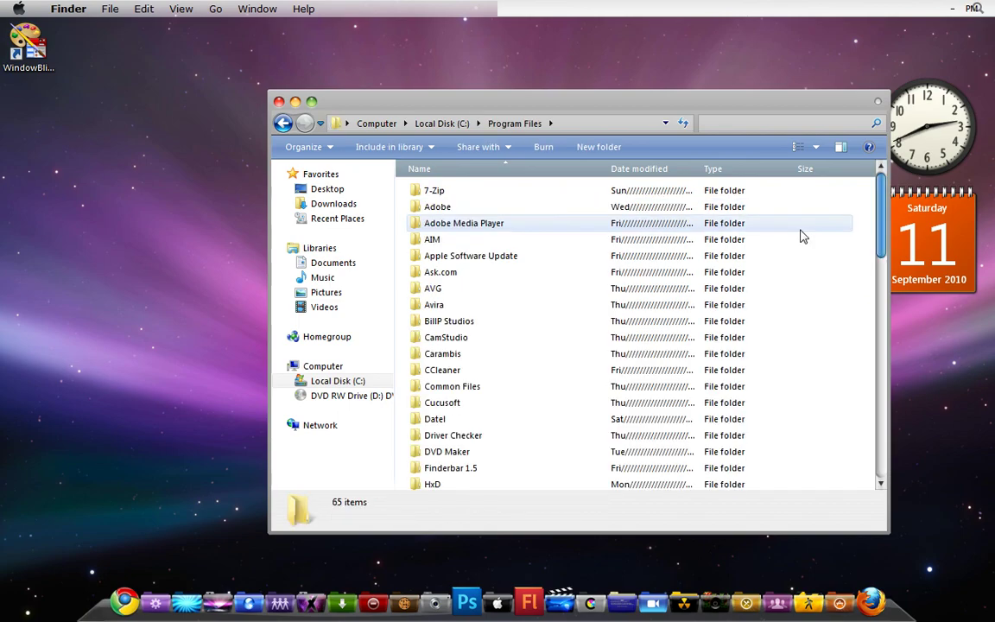
drag(881, 214, 881, 267)
double_click(448, 270)
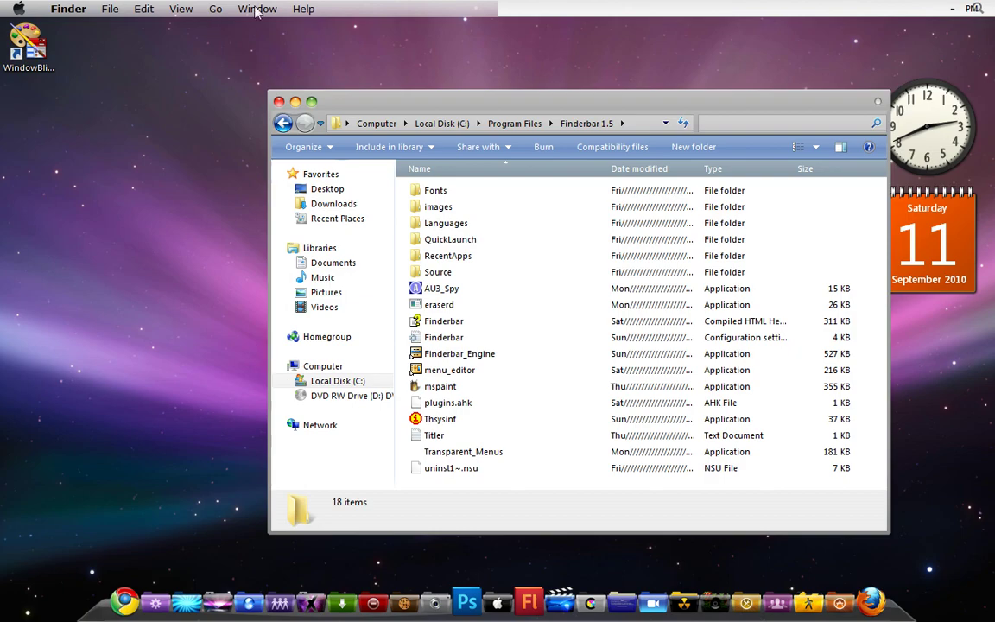
- Run Skin It! on the Finderbar and reapply the Leapord Glass visual style in WindowBlinds
click(172, 10)
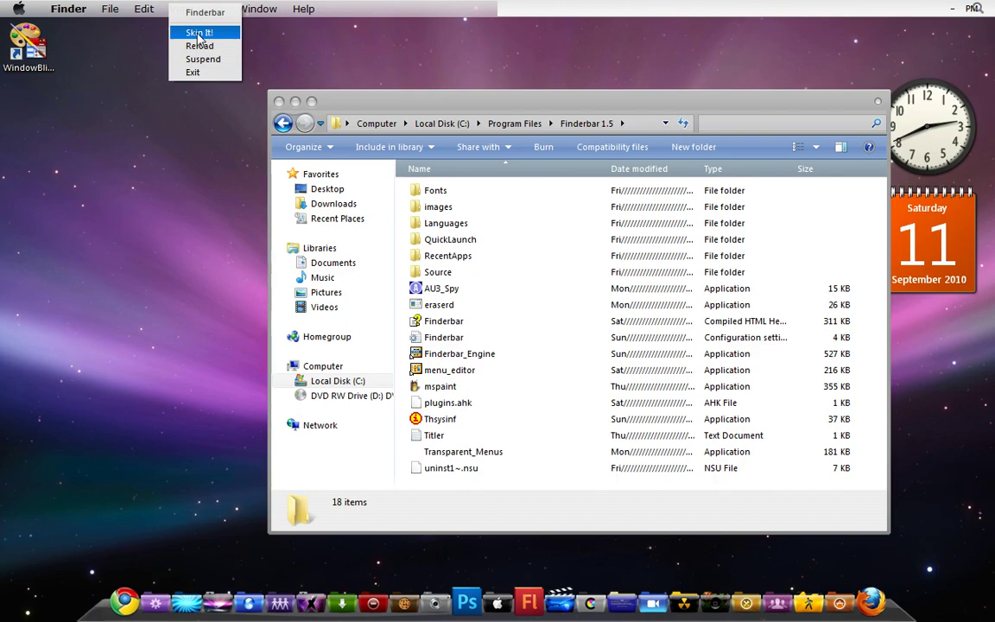
click(198, 35)
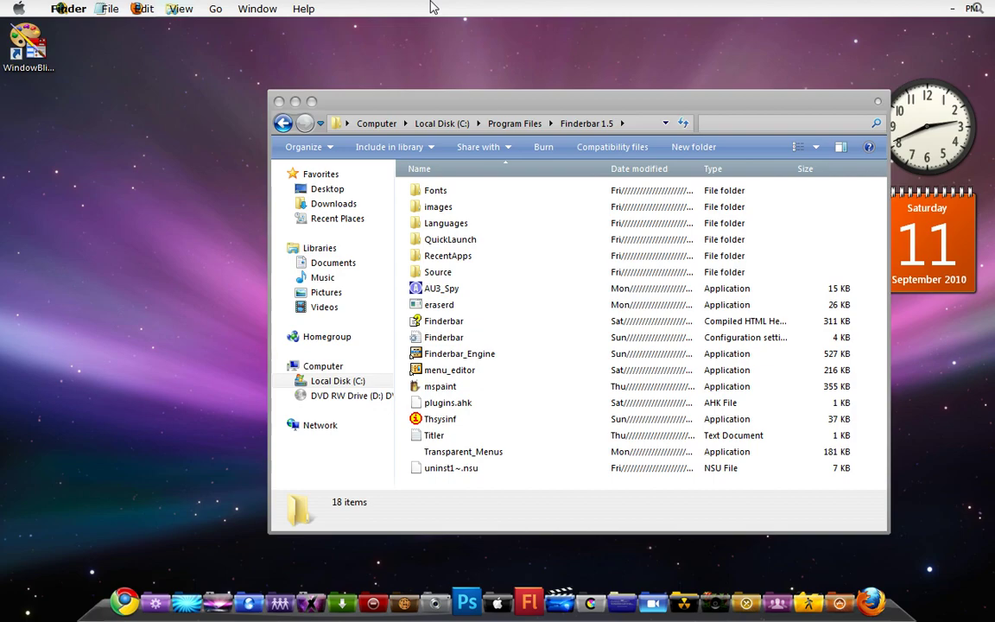
double_click(26, 43)
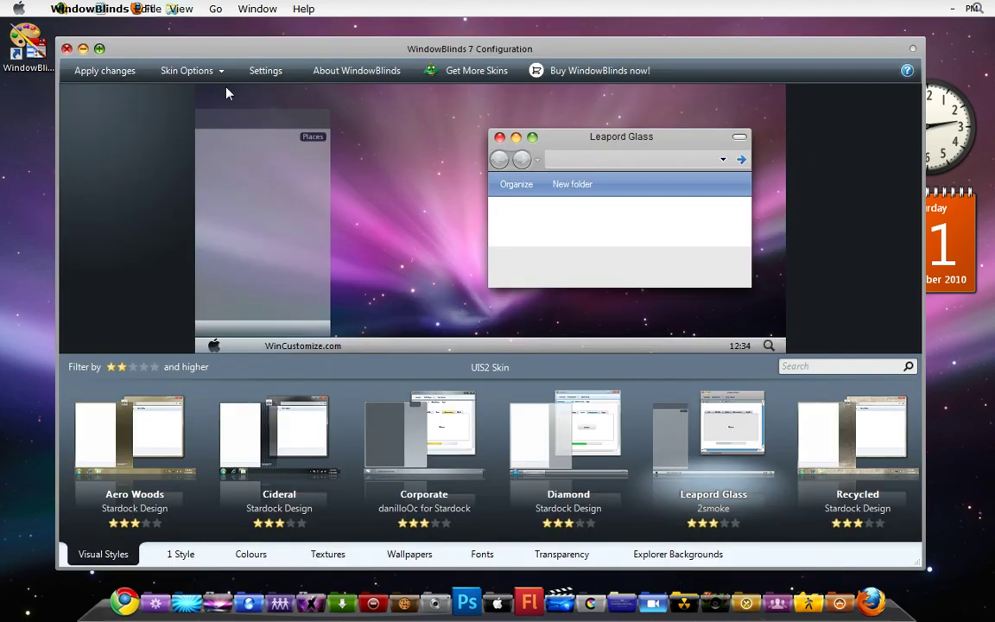
double_click(750, 432)
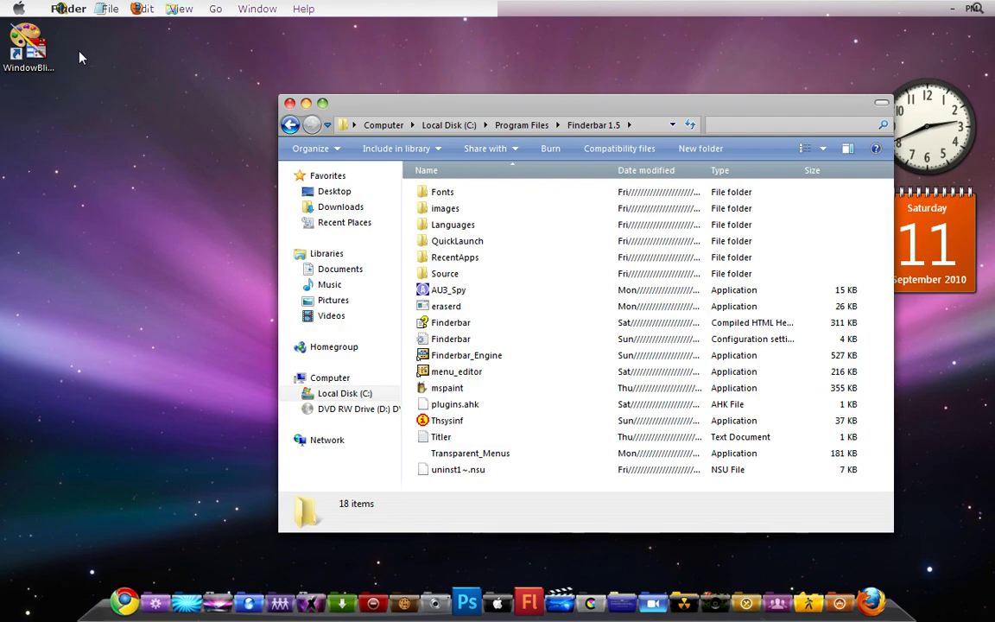
- Close the Finderbar 1.5 folder window and examine the Finderbar's window list and its own options
key(alt+F4)
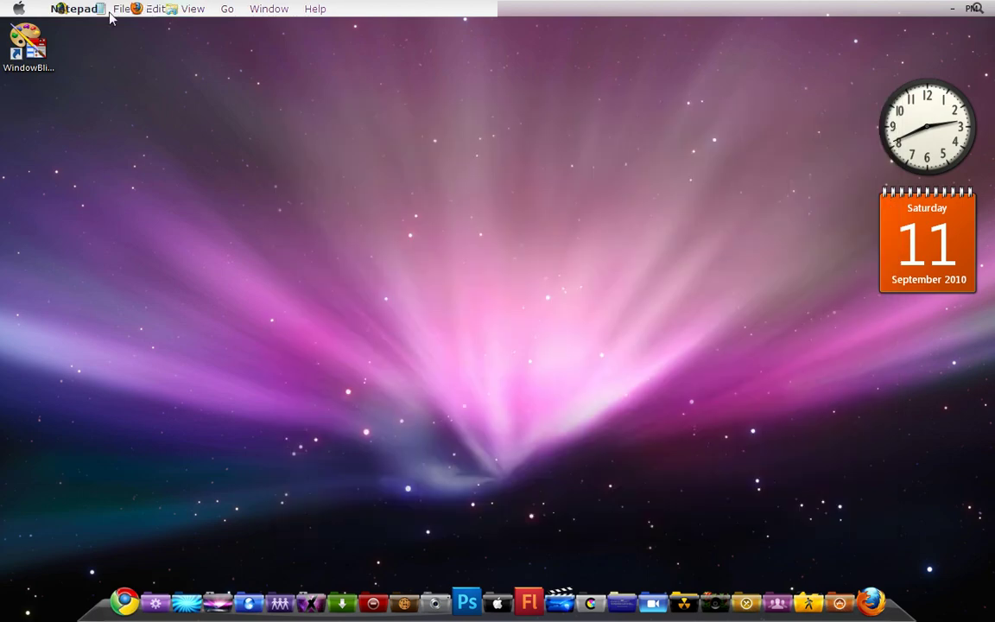
click(255, 9)
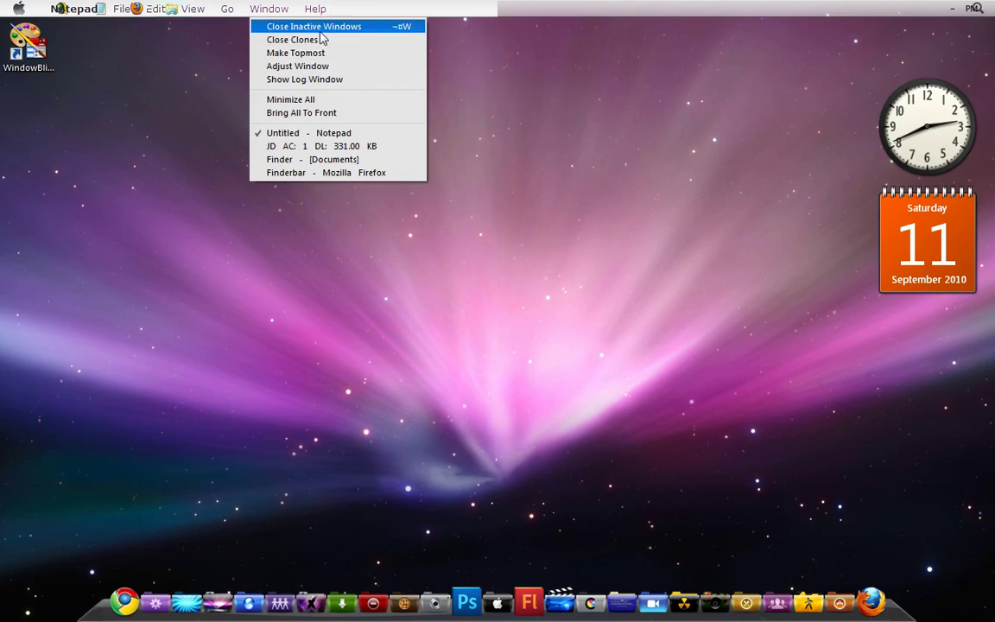
right_click(215, 8)
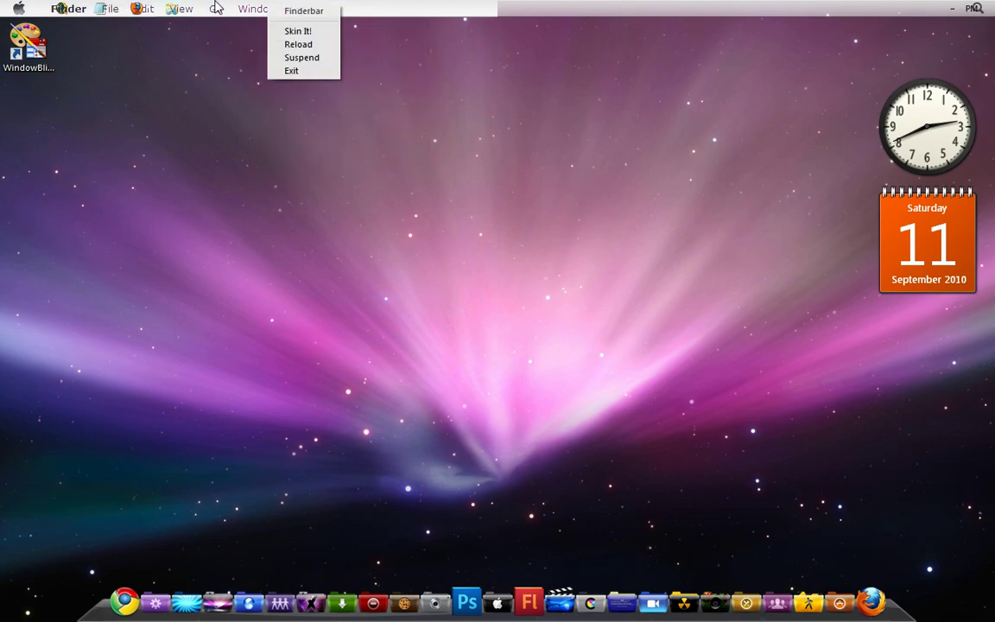
click(258, 8)
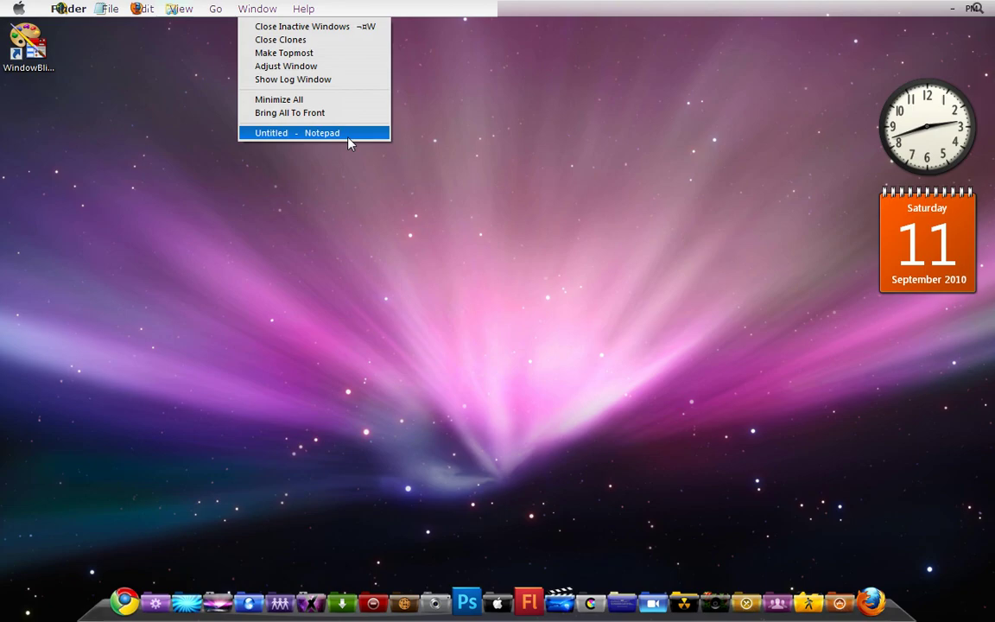
- Bring the untitled Notepad window to the front and close it without saving
click(348, 135)
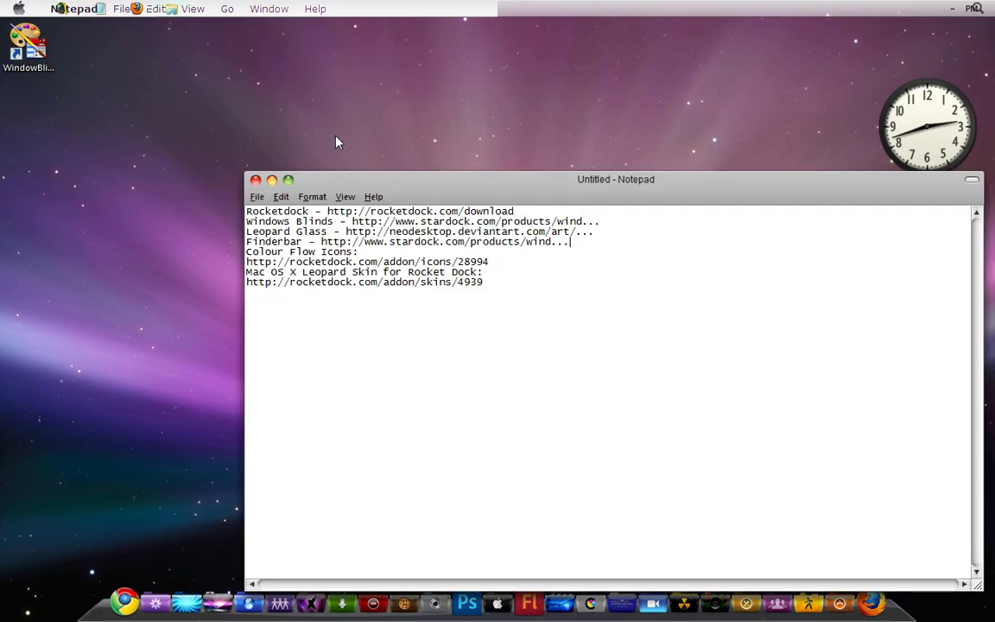
click(256, 180)
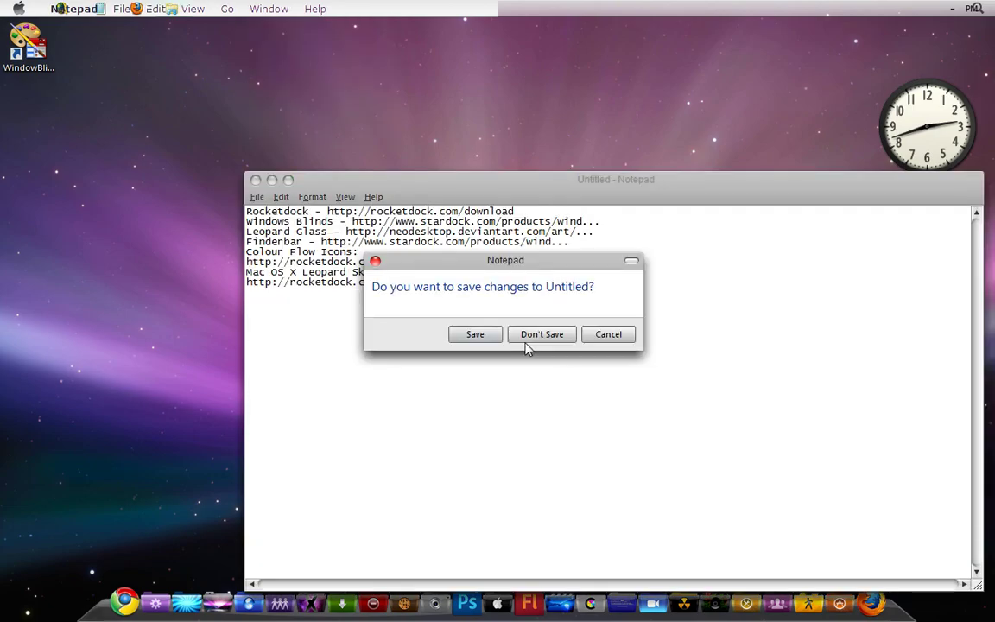
click(528, 339)
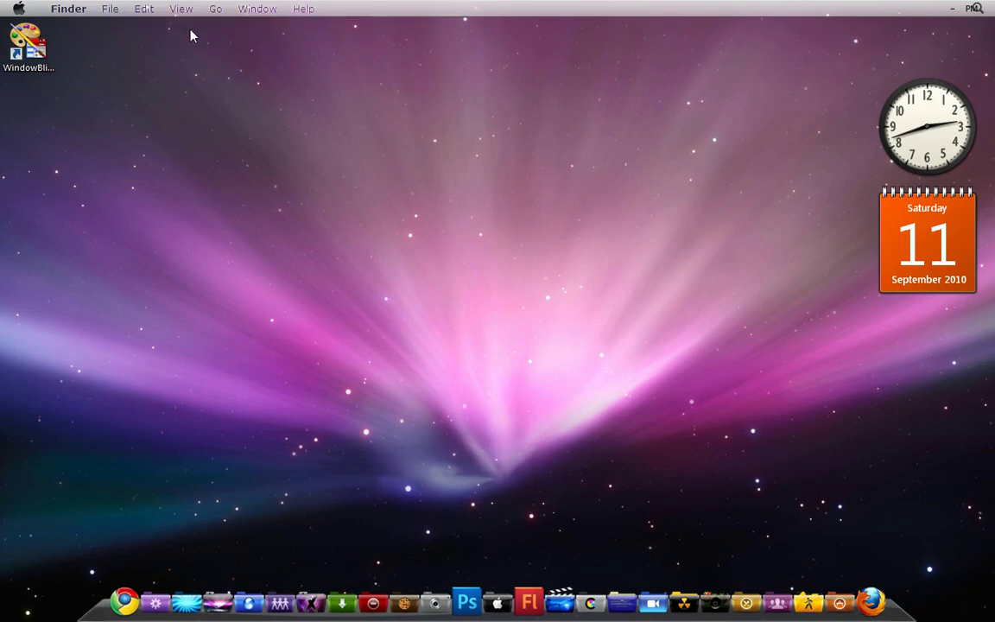
- Examine the taskbar's appearance properties, including its icon size, screen location and button options, and close the dialog
right_click(761, 10)
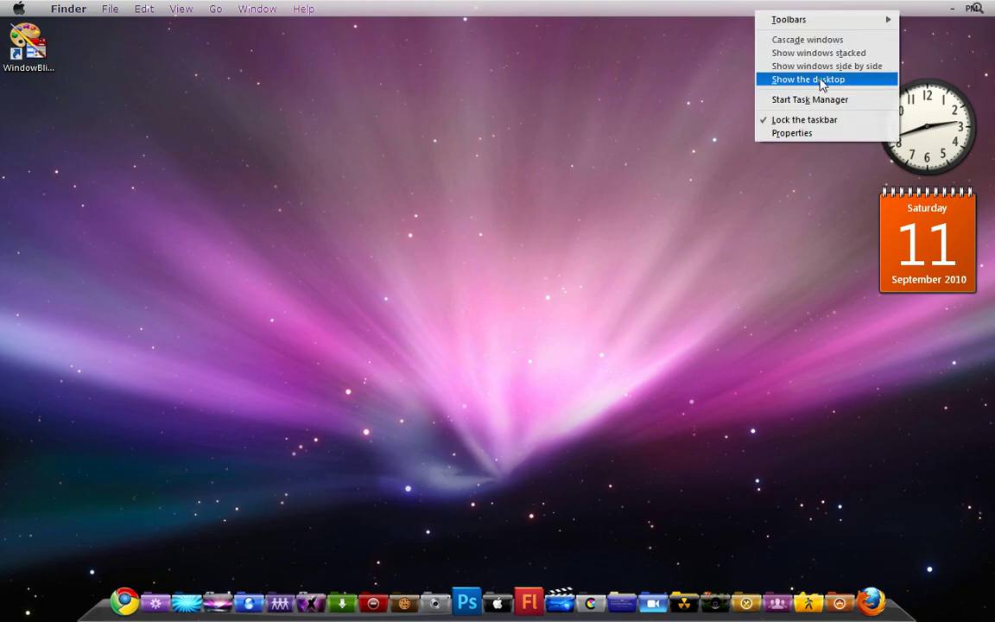
click(793, 134)
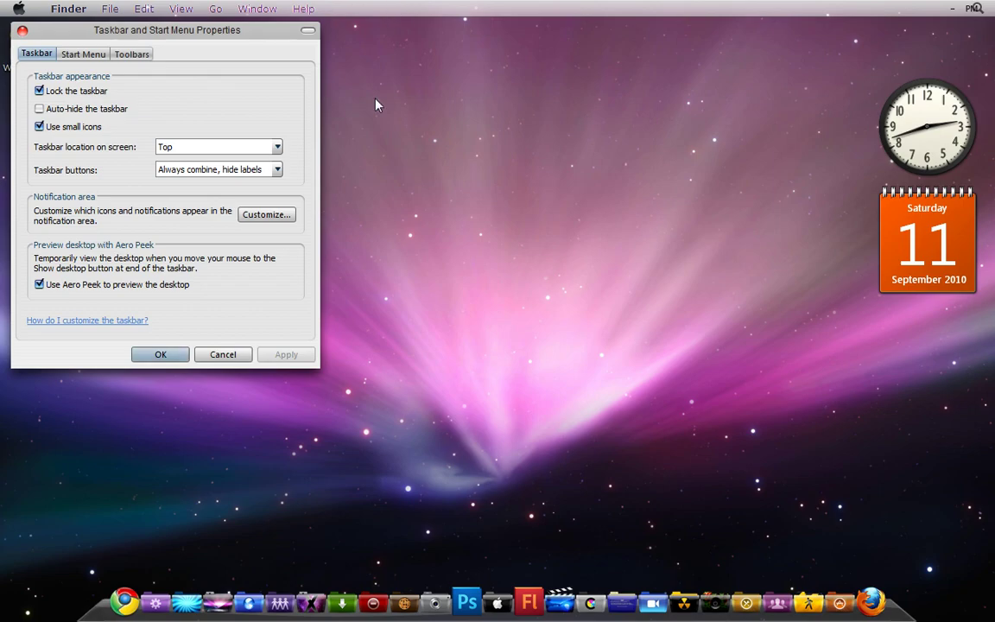
click(169, 358)
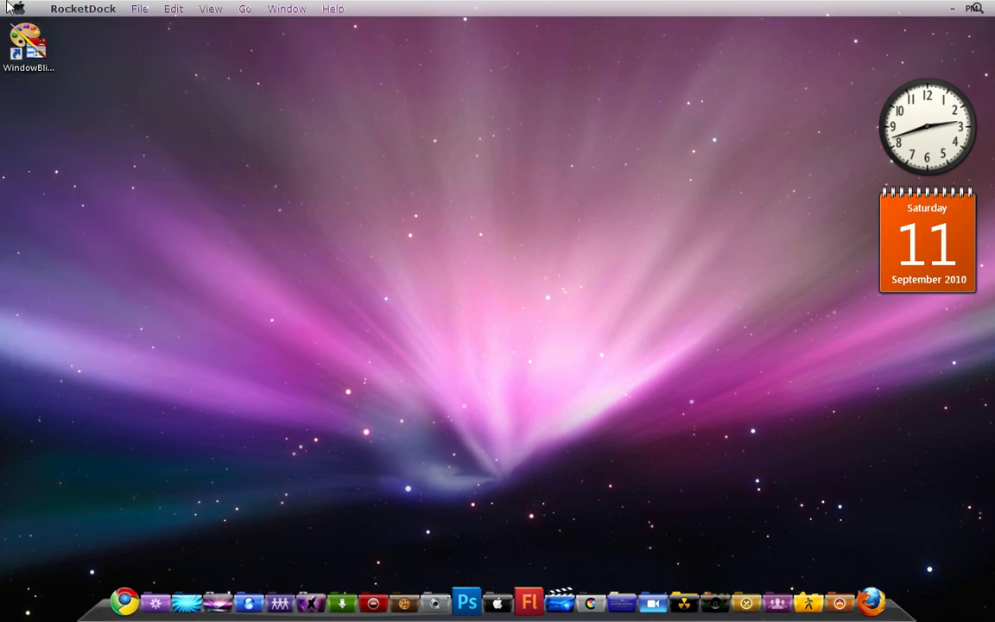
- Look over the Finderbar's file commands and suspend the Finderbar
click(141, 10)
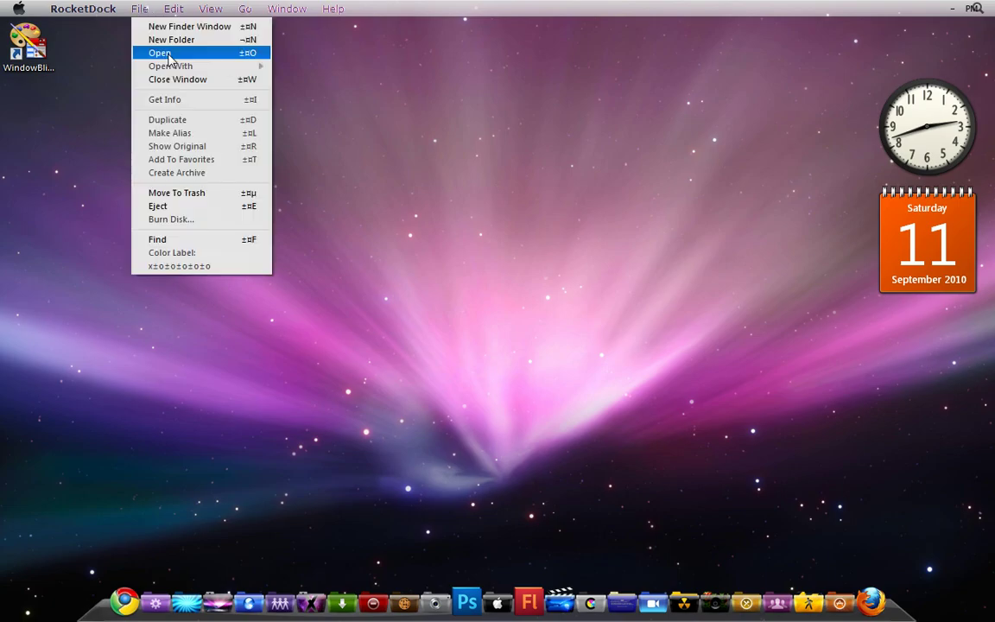
click(83, 9)
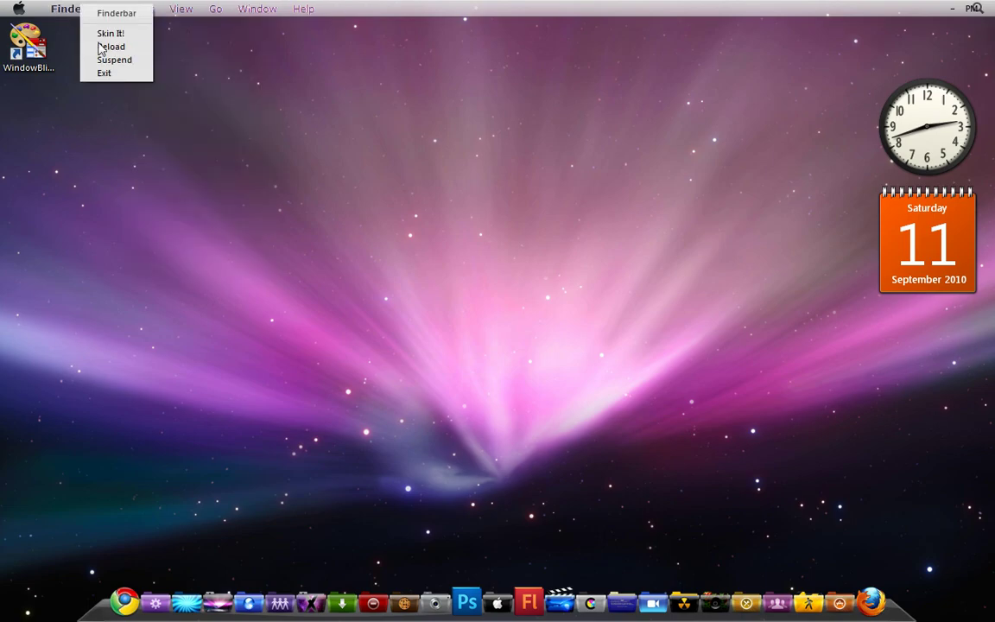
click(105, 61)
- Find the Startup folder among all installed programs and open it in its own window
click(17, 9)
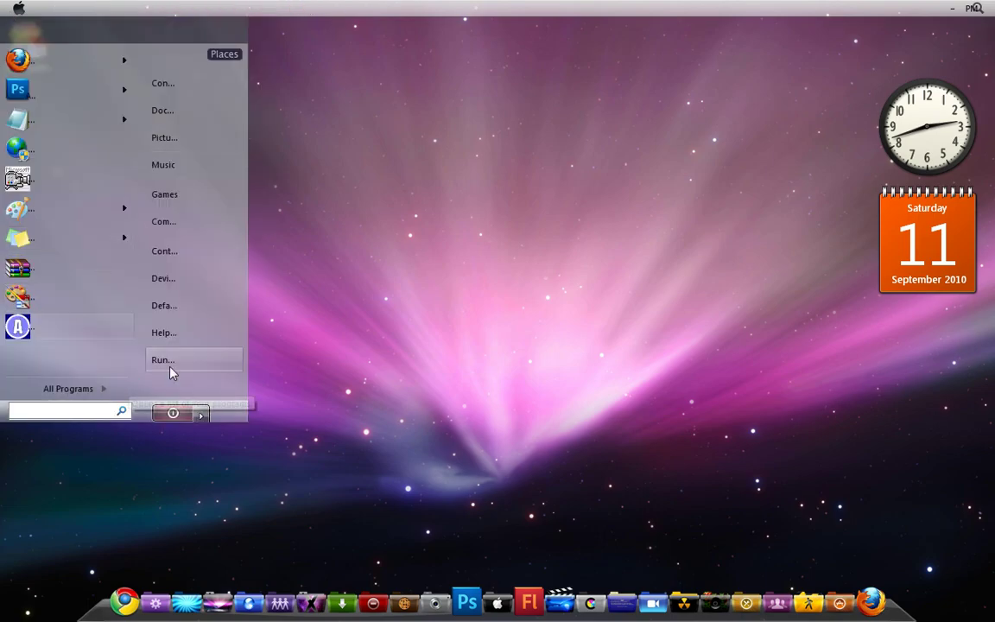
click(113, 396)
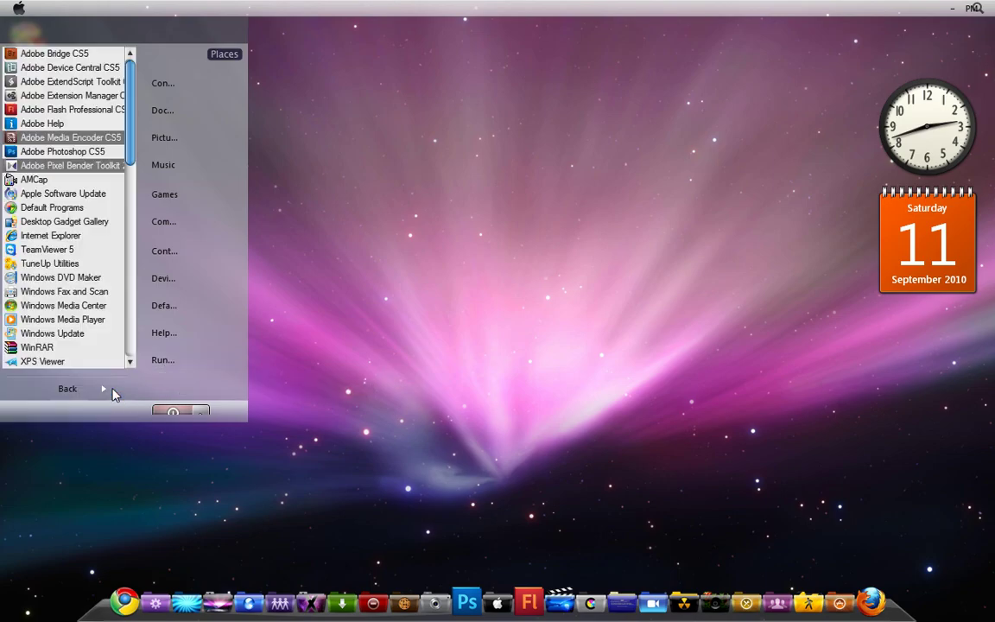
drag(130, 145, 122, 285)
click(41, 347)
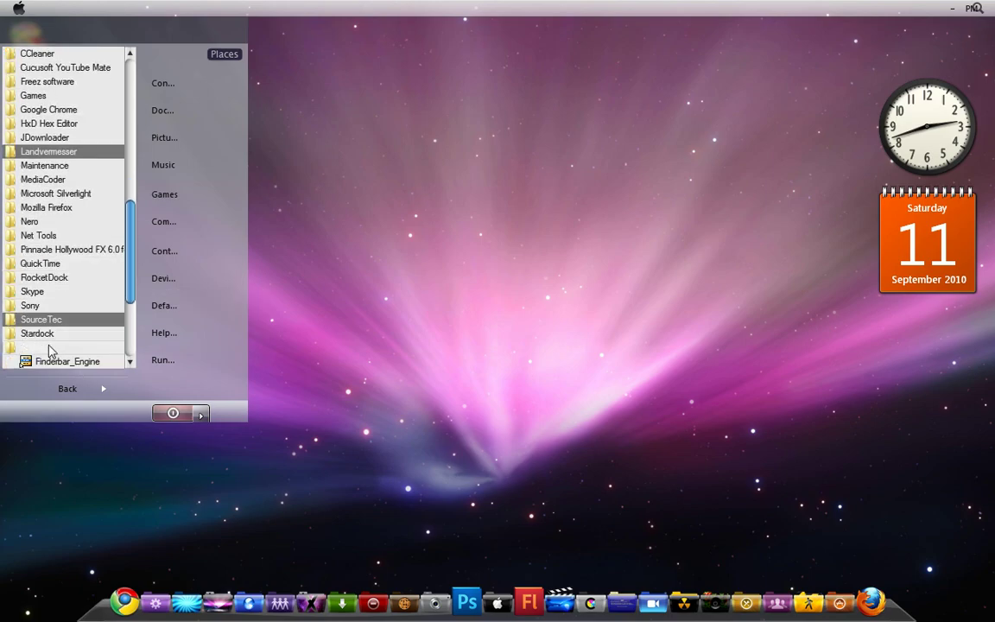
right_click(49, 351)
click(93, 403)
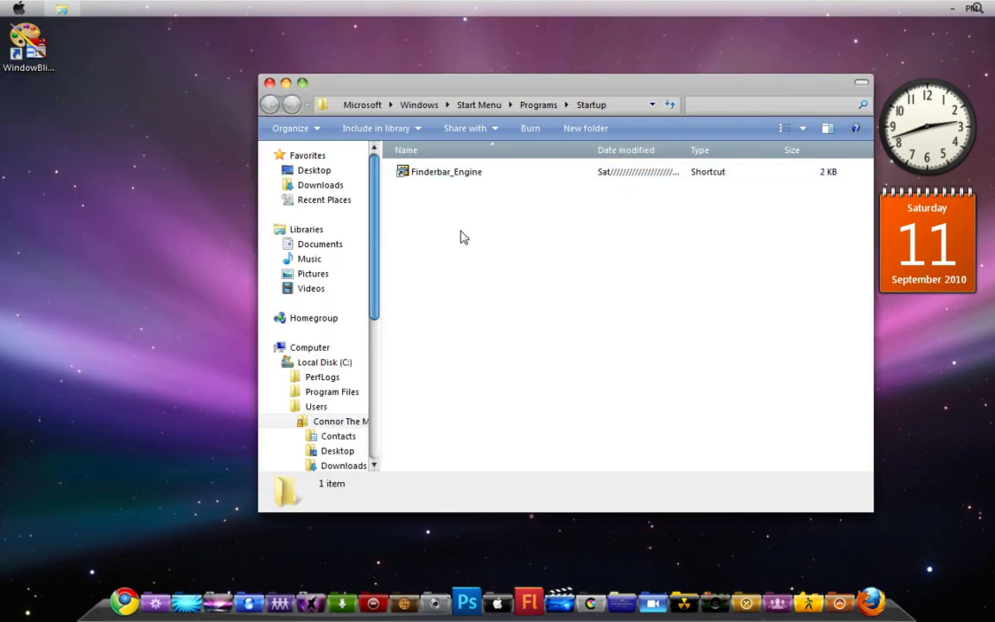
- Start creating a new shortcut in the Startup folder and browse for its target
right_click(460, 235)
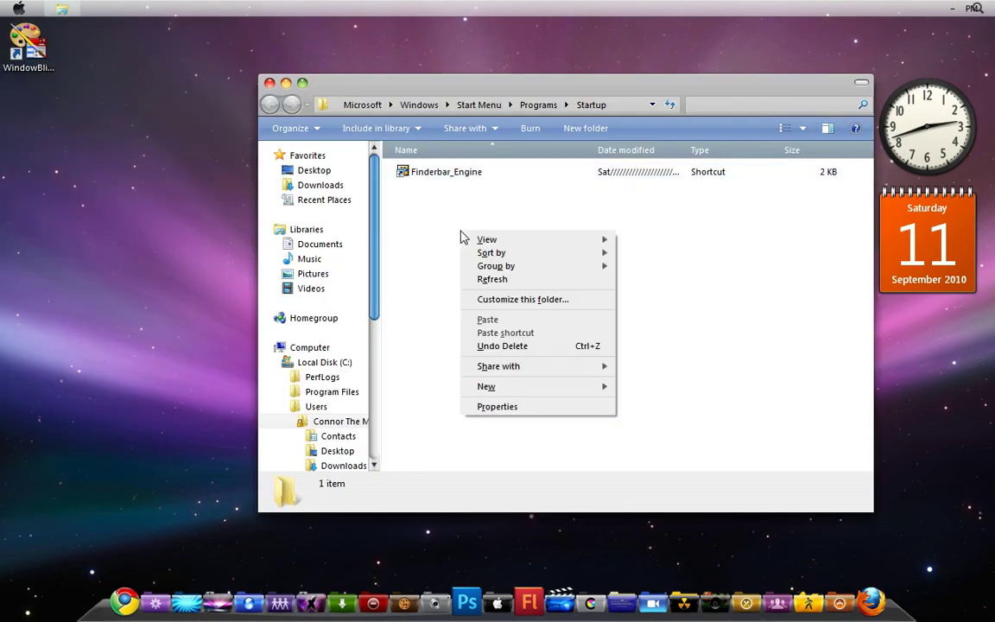
mouse_move(539, 393)
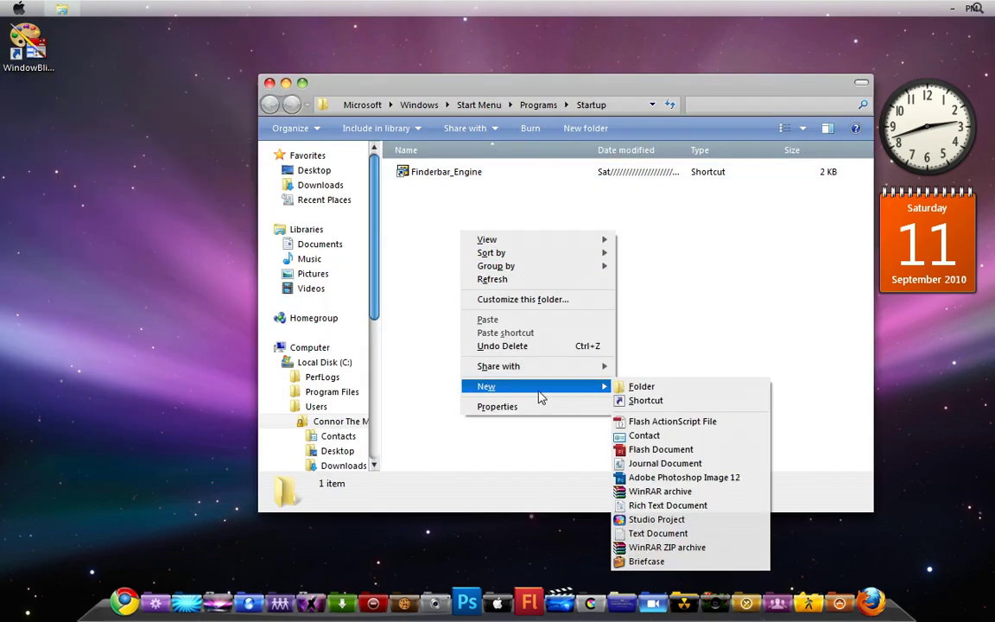
click(671, 401)
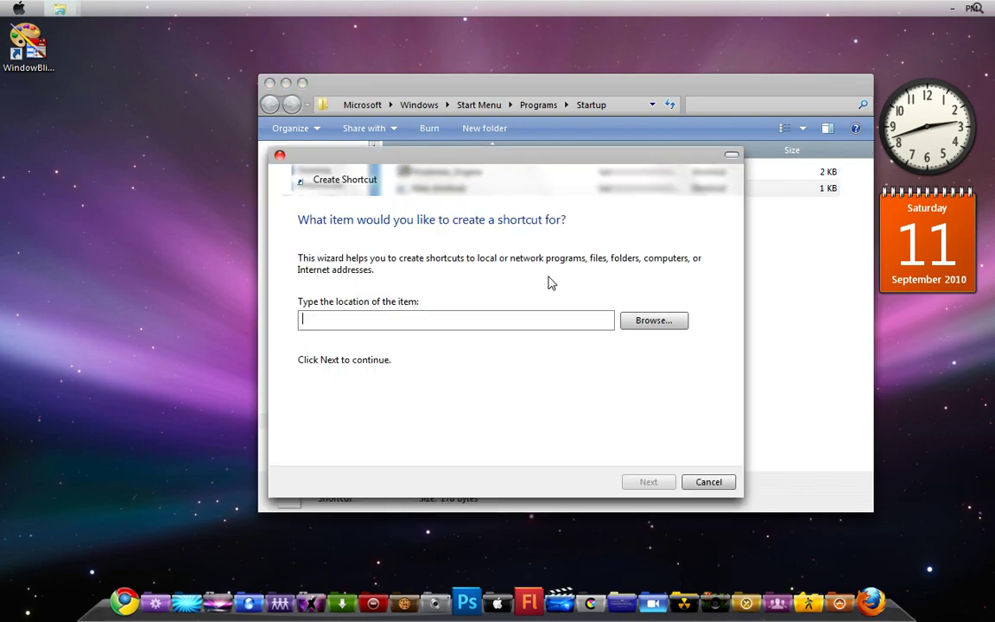
click(647, 324)
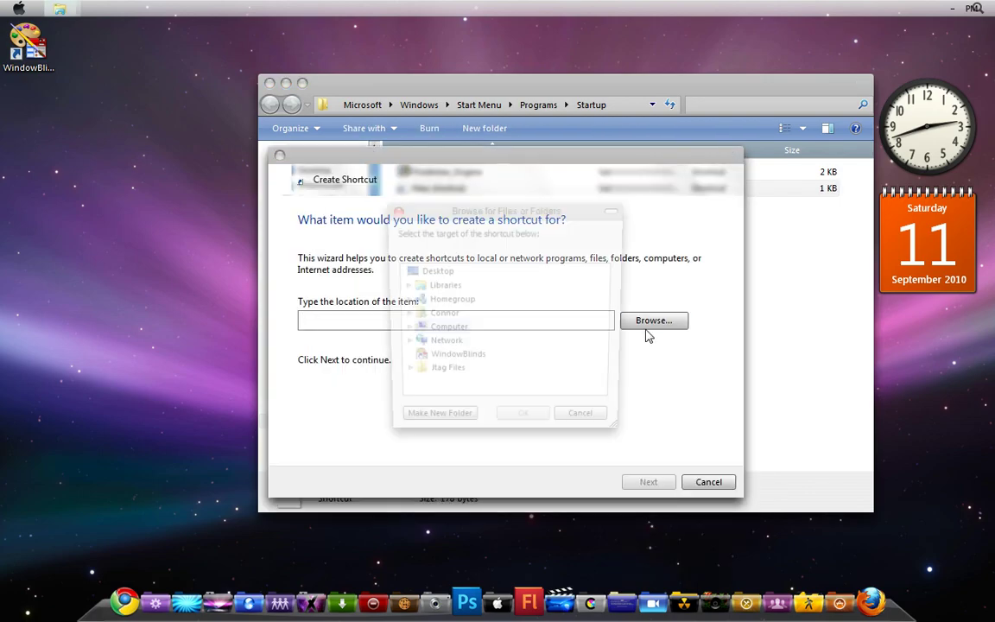
- Select Finderbar_Engine in the Finderbar 1.5 folder of Program Files on drive C: as the shortcut's target
click(403, 286)
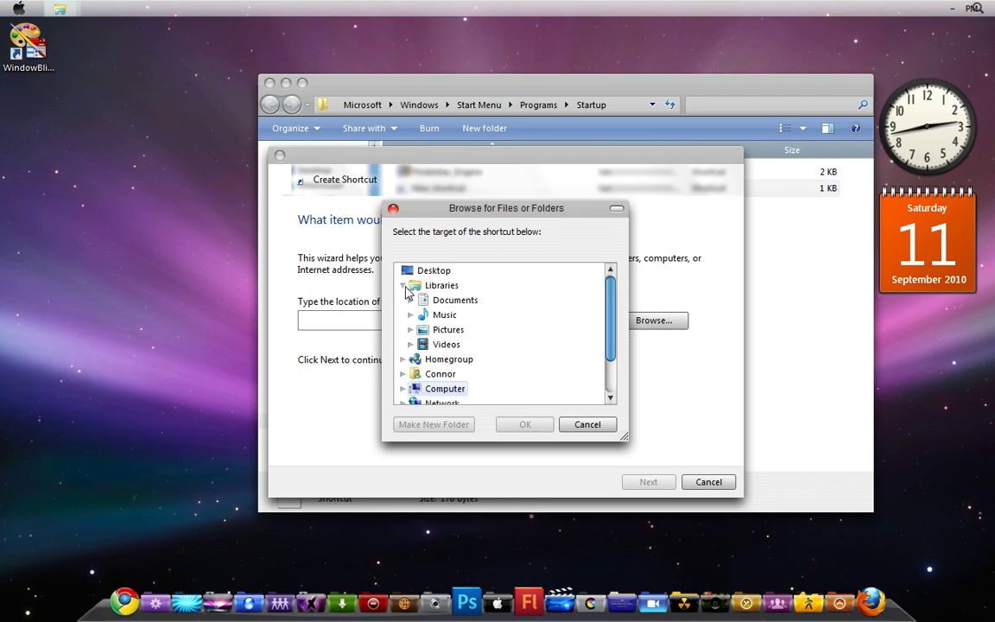
click(458, 388)
scroll(607, 314, down, 1)
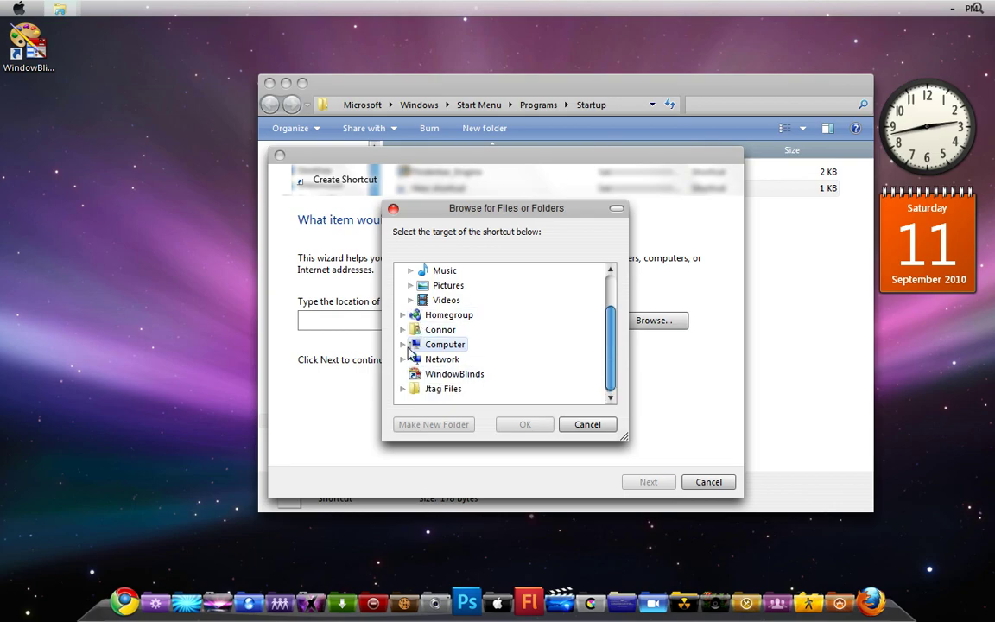
double_click(415, 344)
scroll(414, 354, up, 1)
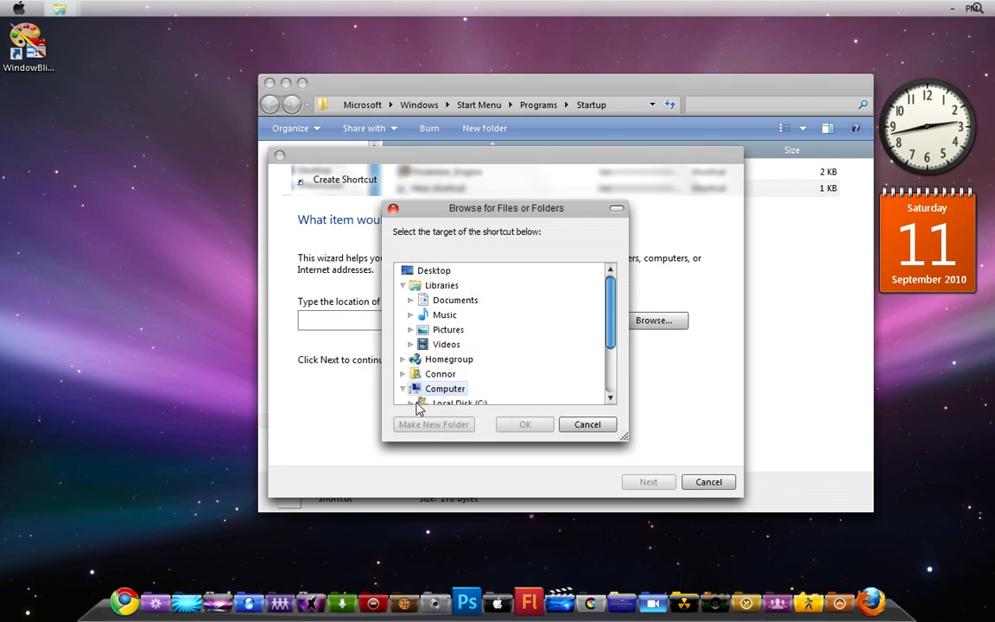
scroll(417, 406, down, 3)
scroll(609, 350, down, 1)
scroll(610, 350, down, 1)
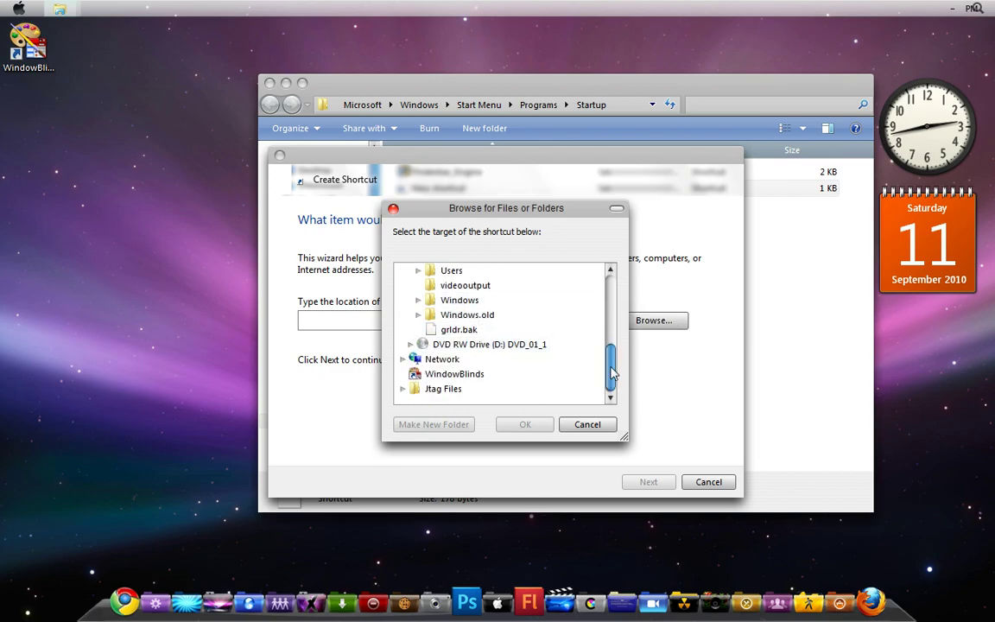
scroll(444, 331, up, 2)
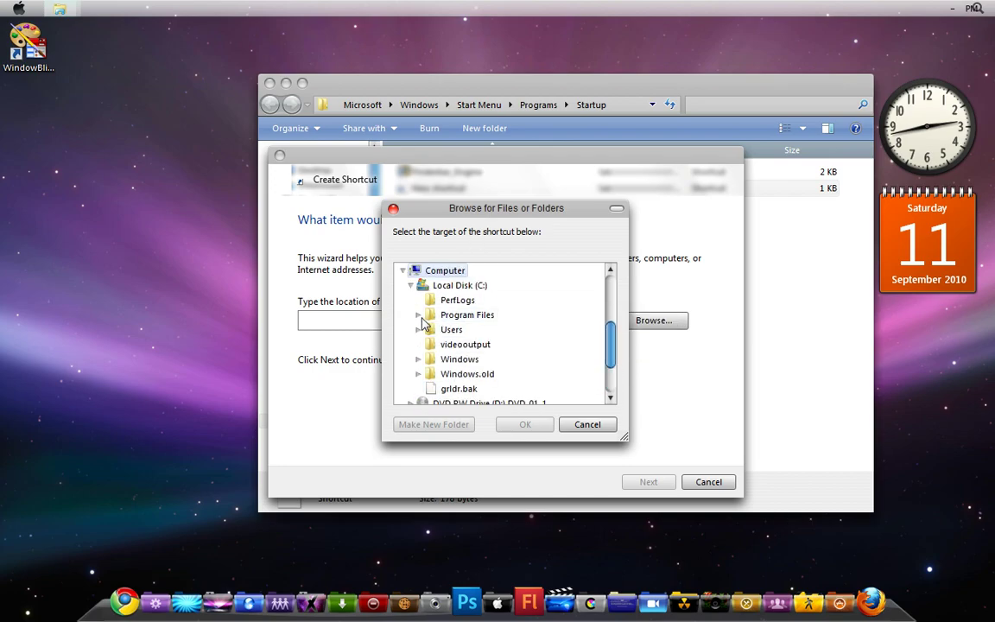
click(418, 316)
drag(612, 301, 612, 324)
click(426, 286)
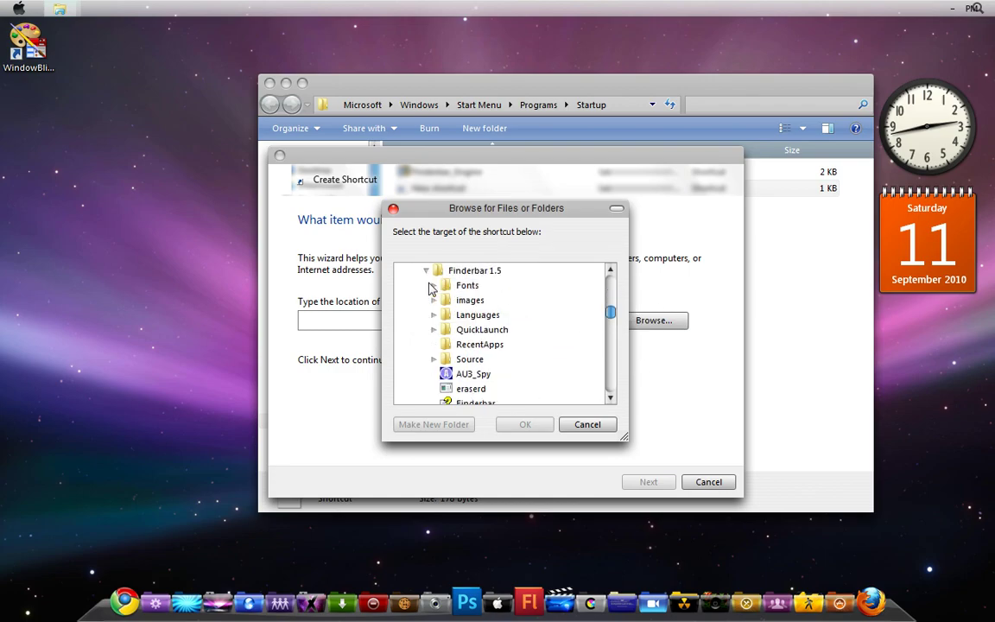
scroll(608, 317, down, 3)
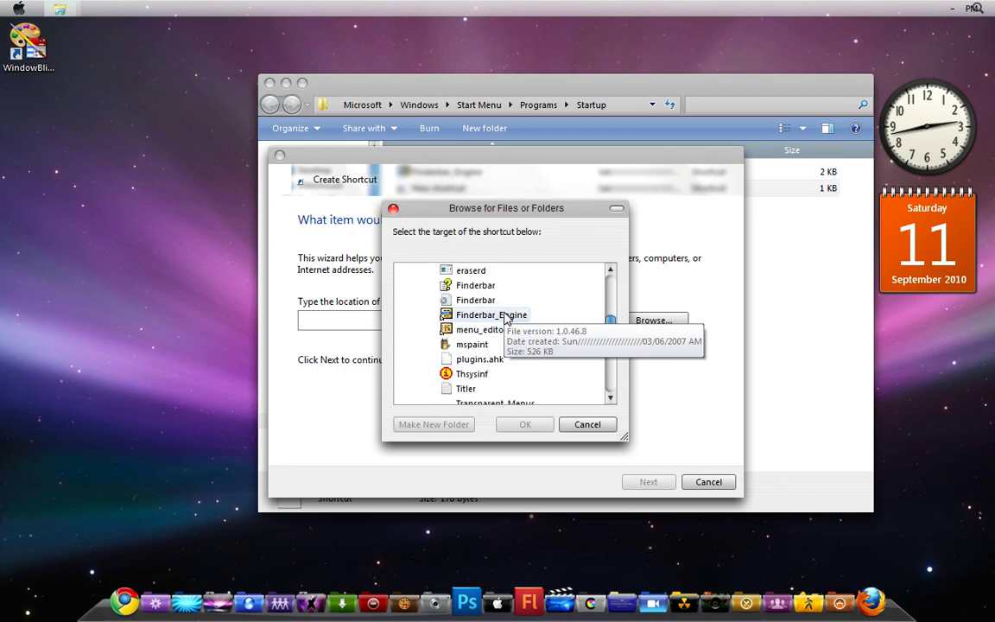
click(508, 316)
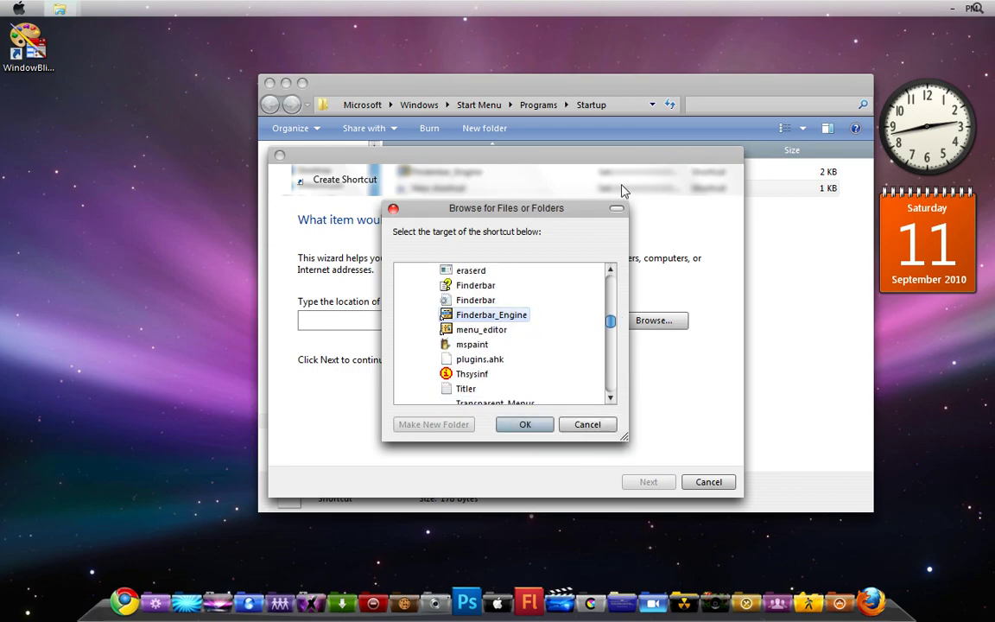
- Cancel the target selection and the new shortcut, and close the Startup folder window
key(Escape)
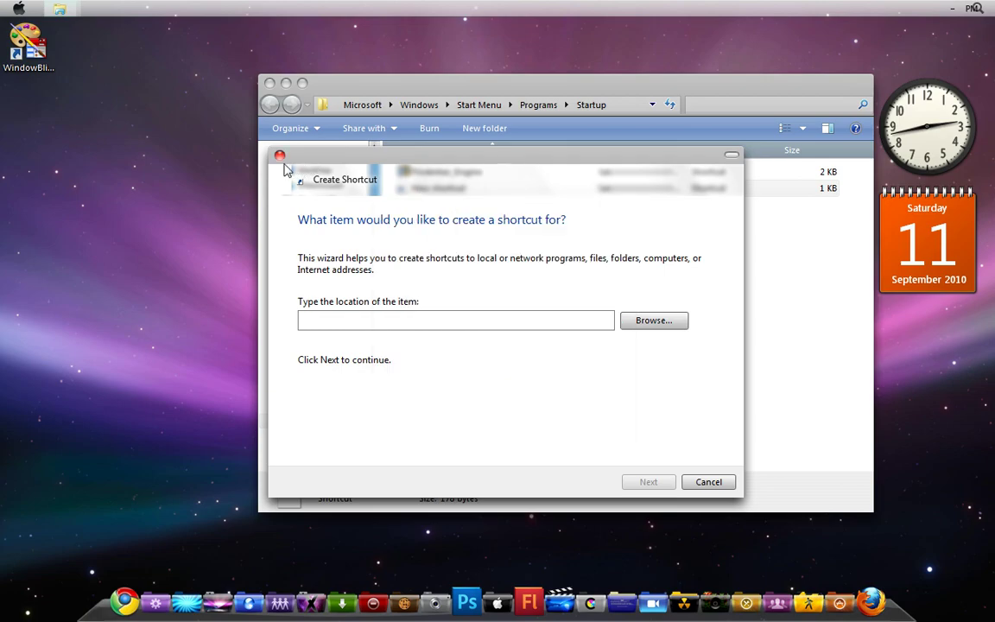
key(Escape)
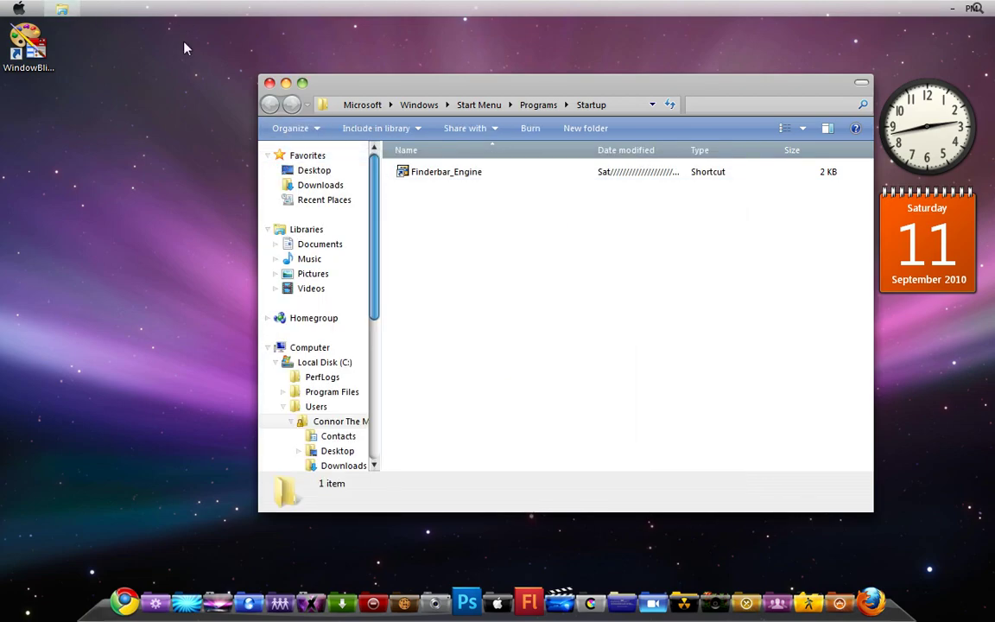
click(270, 83)
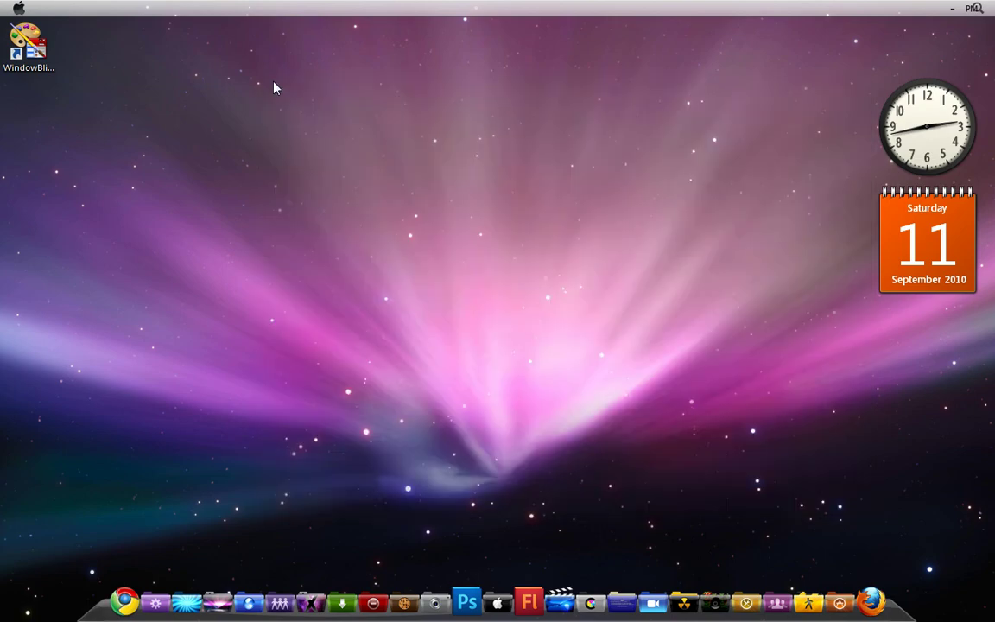
- Examine the commands in the Finderbar's File, Edit, Finder and Go menus
click(435, 451)
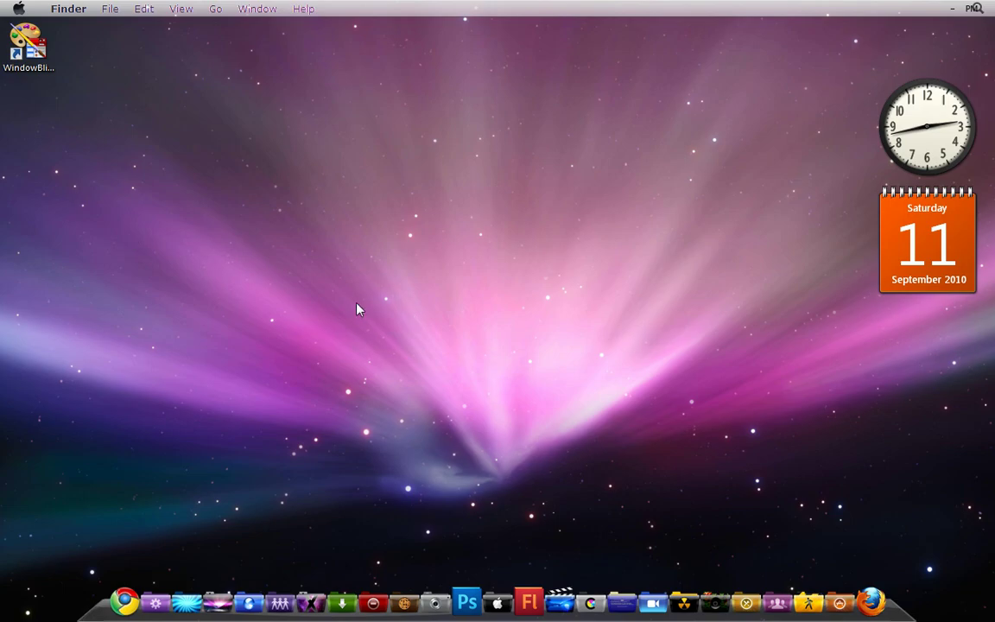
click(107, 9)
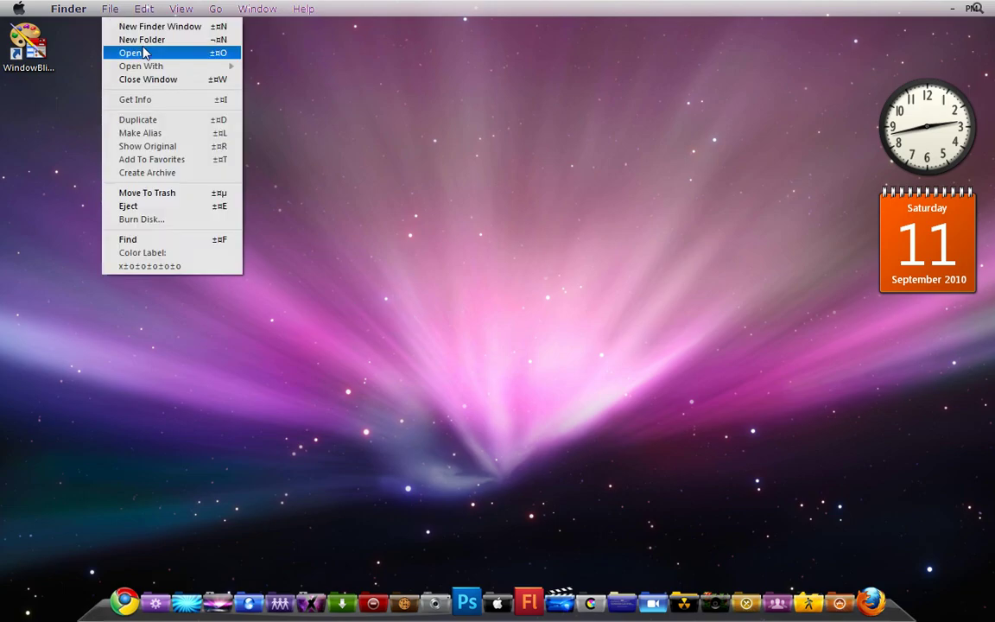
click(179, 10)
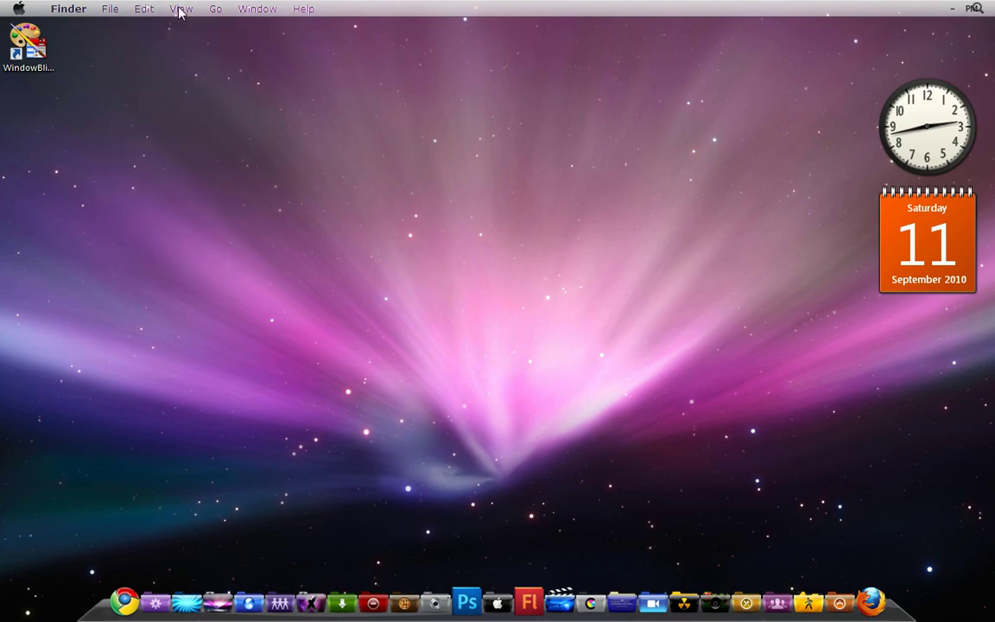
click(179, 10)
mouse_move(148, 10)
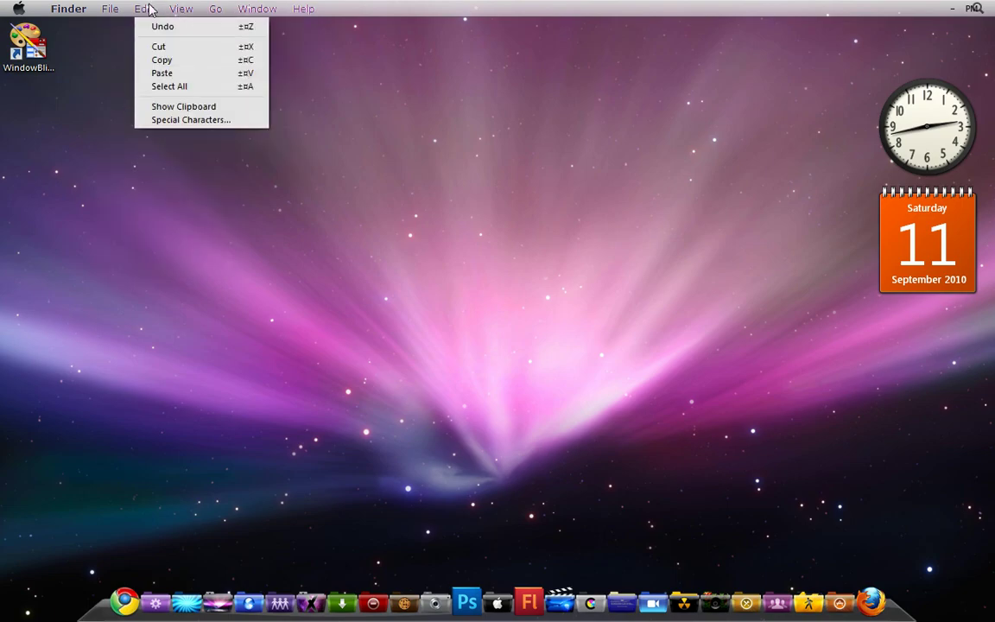
click(65, 9)
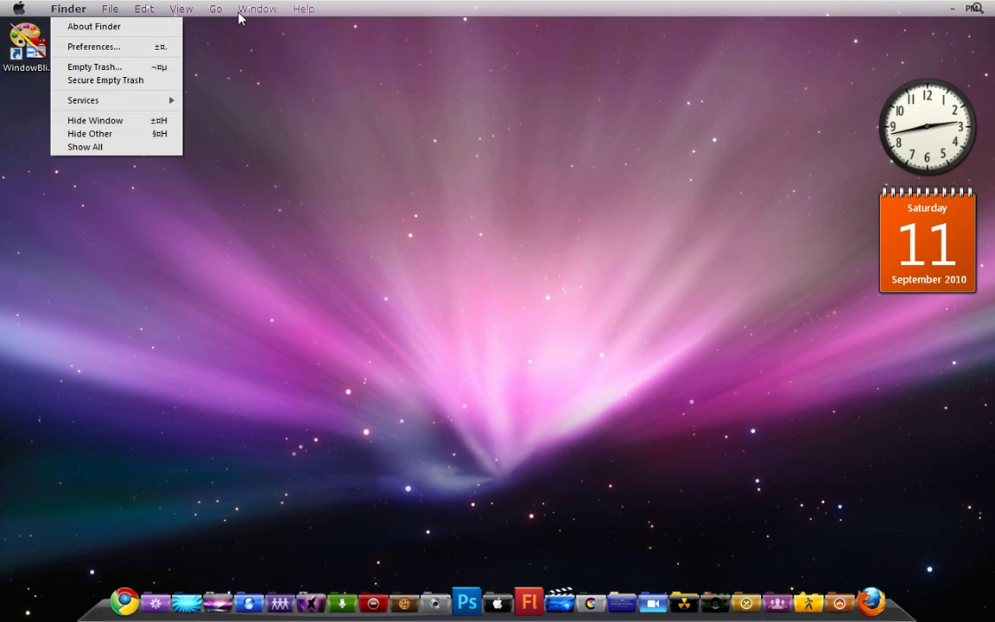
mouse_move(269, 12)
mouse_move(216, 11)
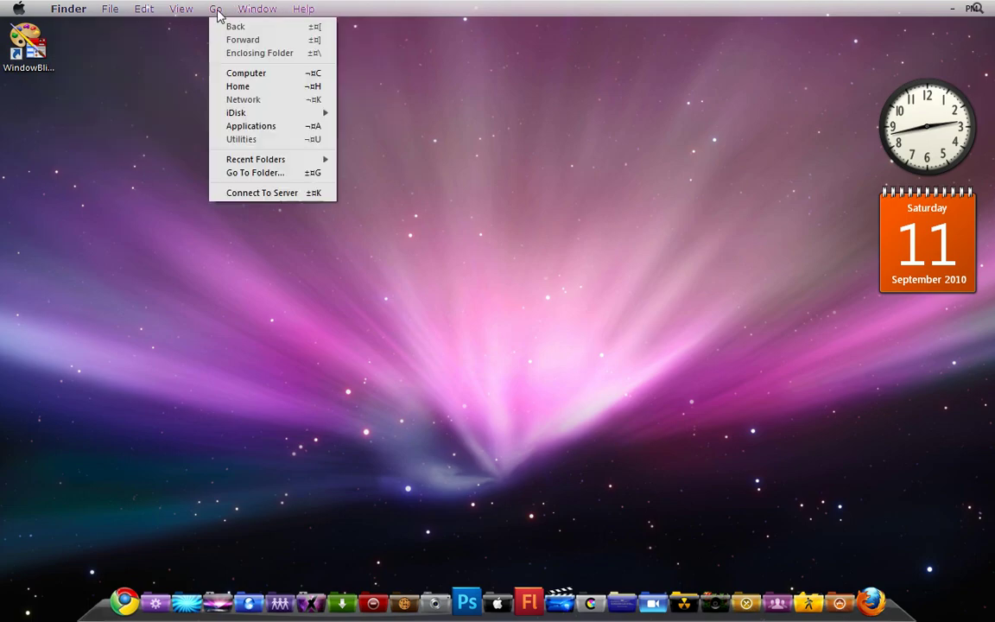
- Go to Computer from the Finderbar, view the My Files folder in the Music library, and close the window
click(268, 83)
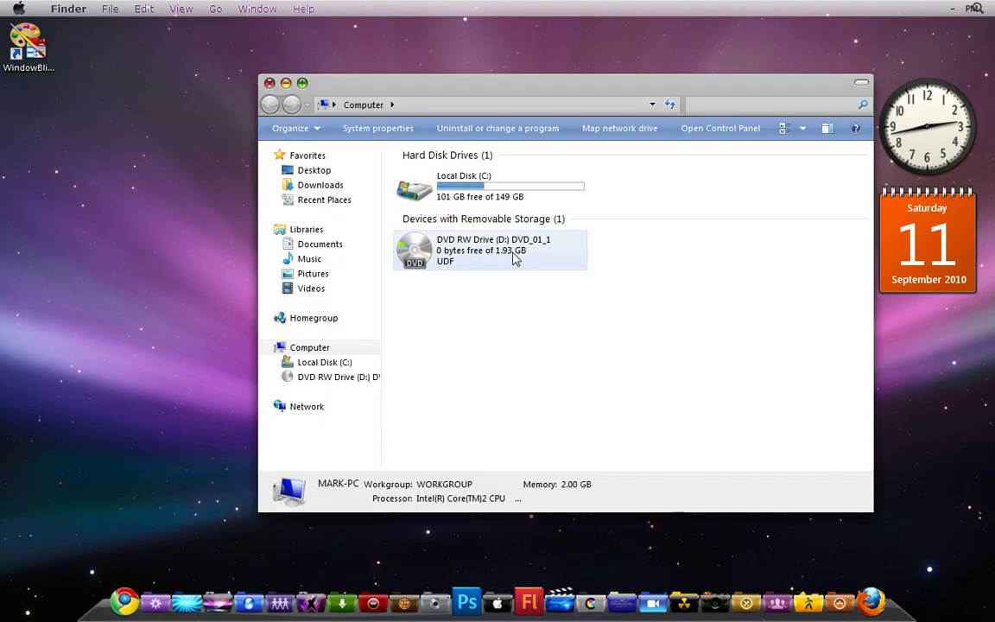
click(285, 261)
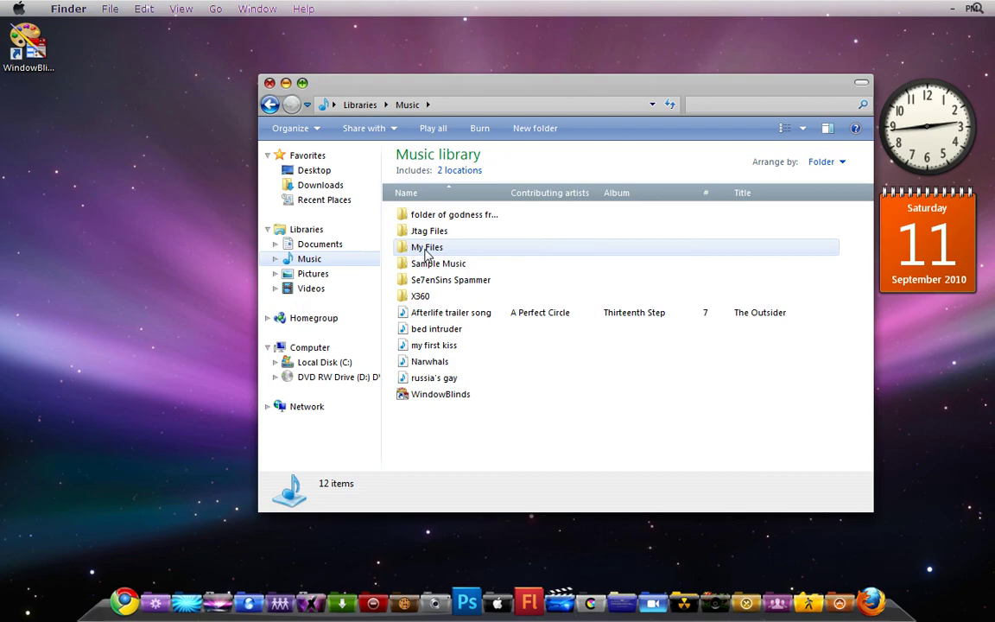
double_click(422, 247)
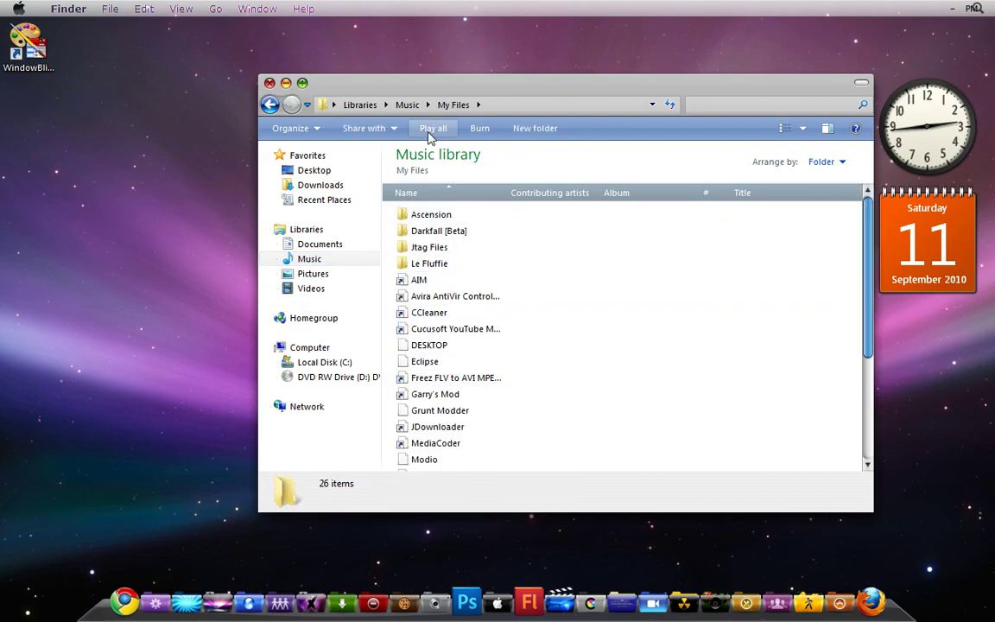
click(270, 83)
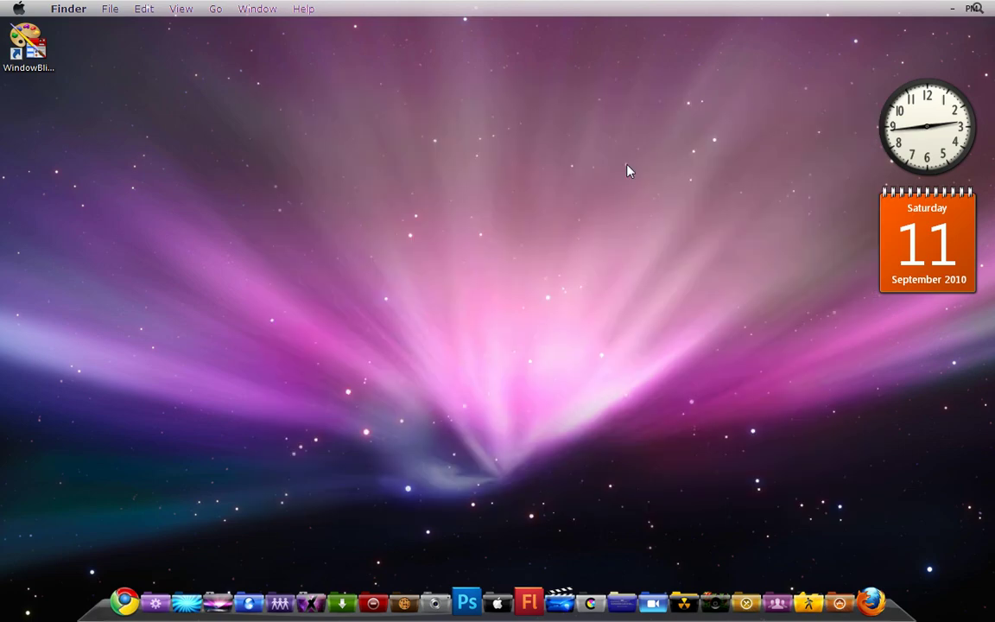
drag(931, 171, 896, 155)
click(952, 8)
right_click(941, 65)
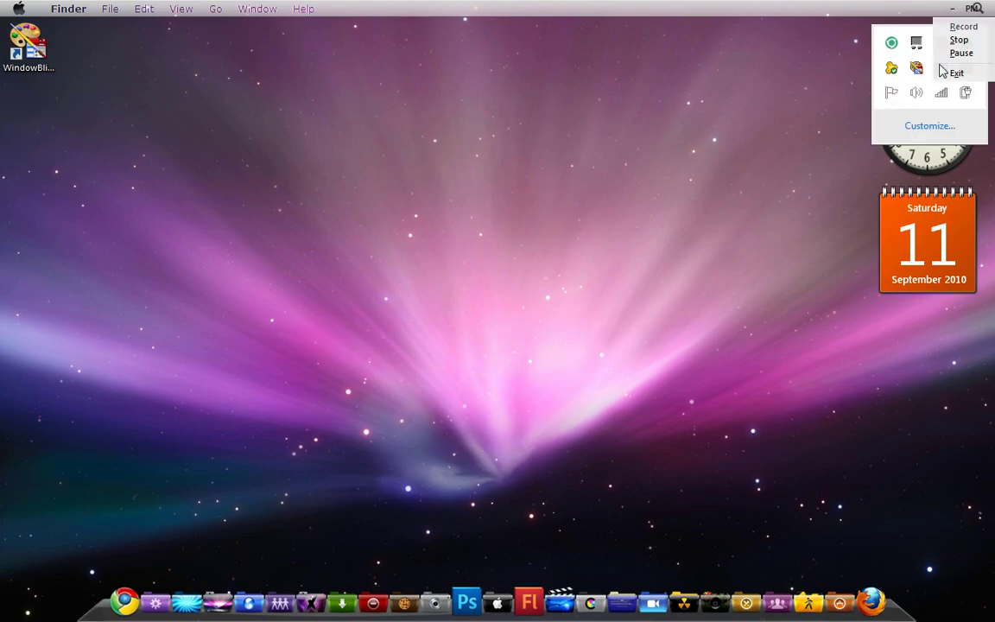